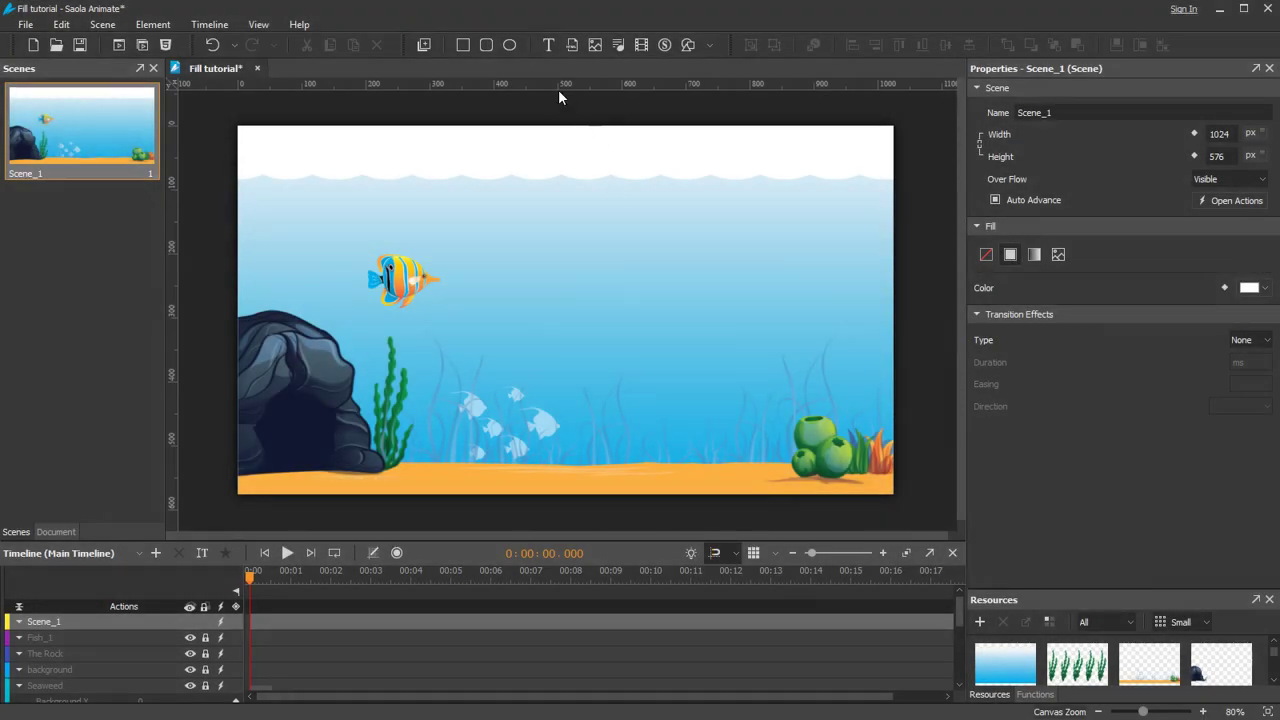
Draw a circle div with the Ellipse tool in the water right of the striped fish
{"action": "left_click", "coordinate": [510, 45]}
{"action": "left_click_drag", "start_coordinate": [660, 258], "coordinate": [752, 341]}
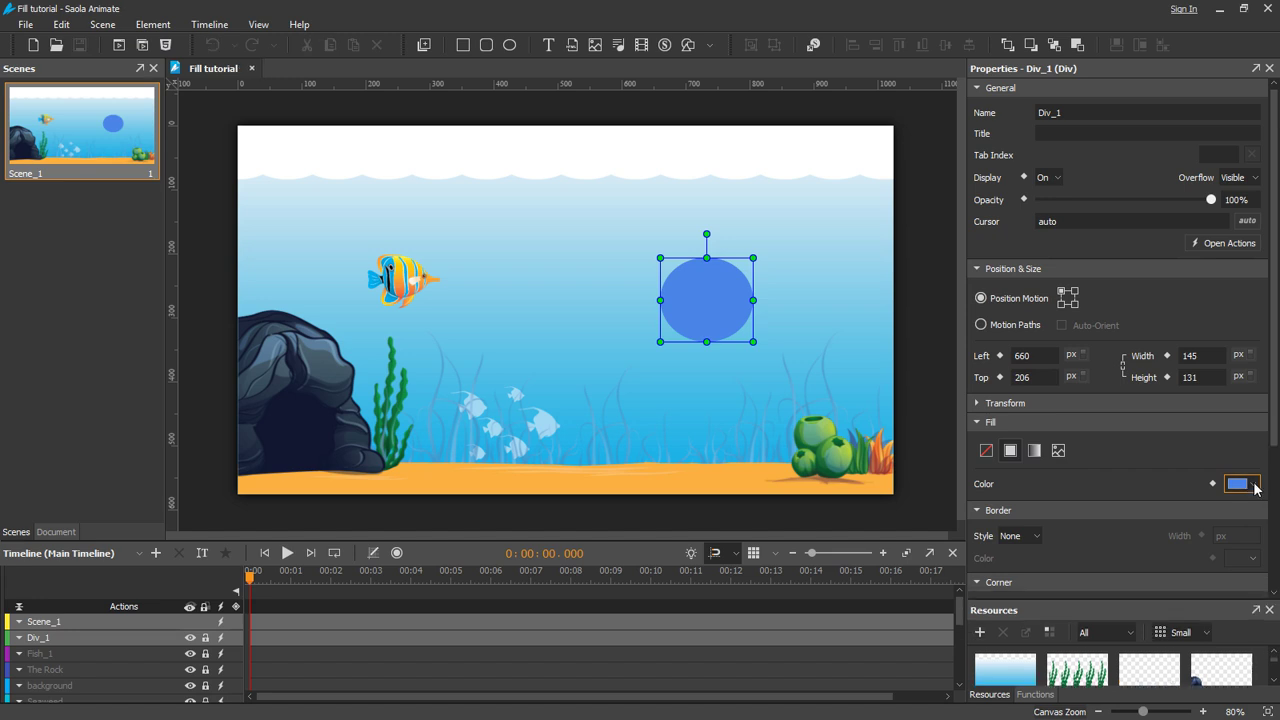
Fill the circle light red, then replace it with the seabed's sandy orange via the eyedropper
{"action": "left_click", "coordinate": [1254, 486]}
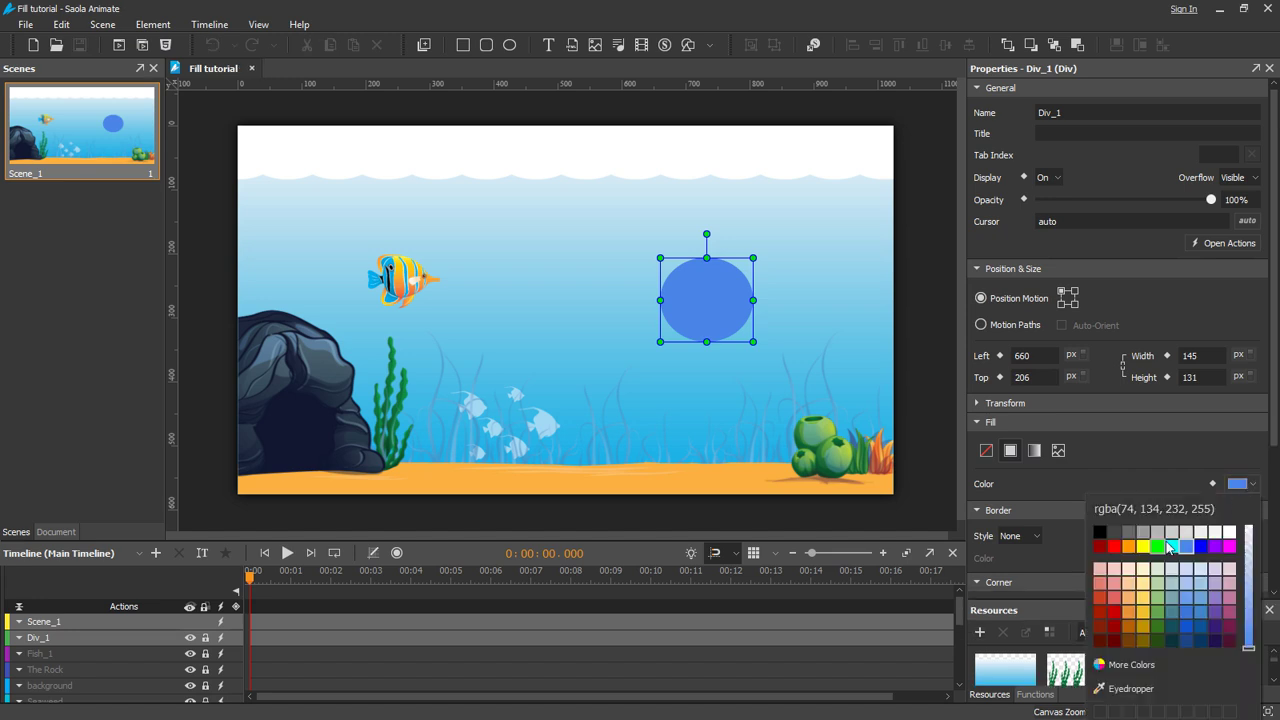
{"action": "left_click", "coordinate": [1115, 597]}
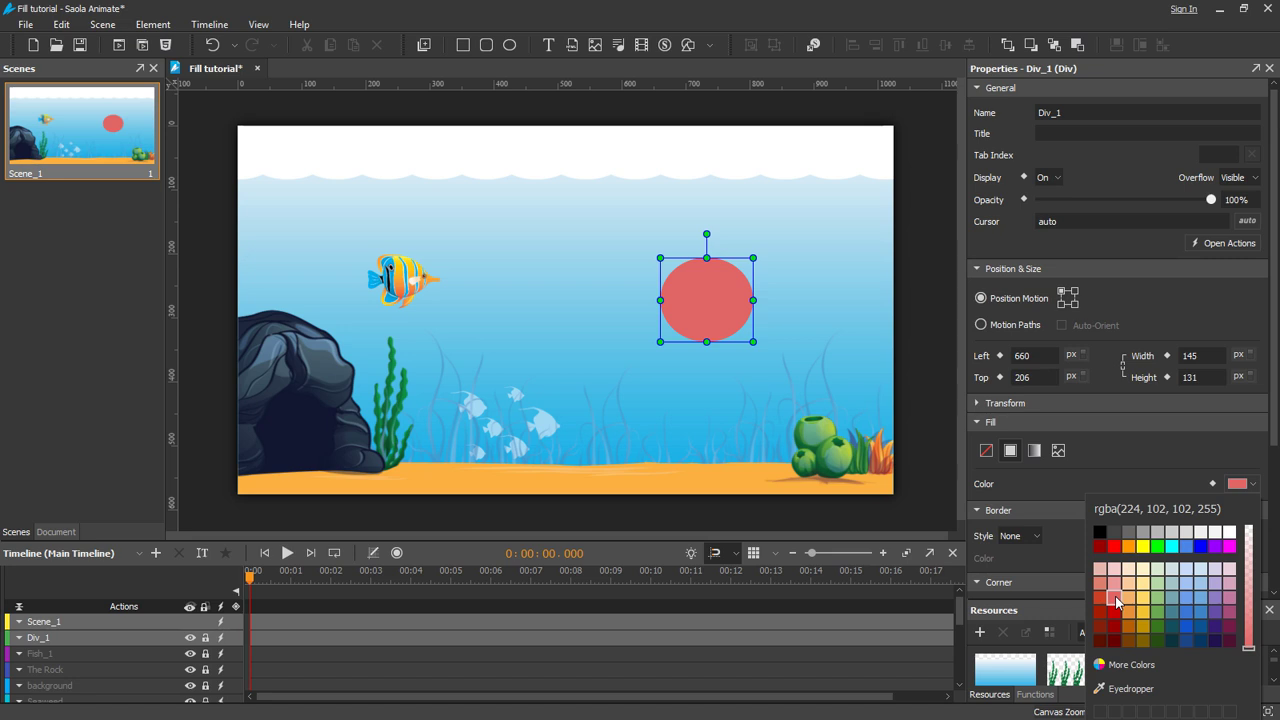
{"action": "left_click", "coordinate": [1144, 690]}
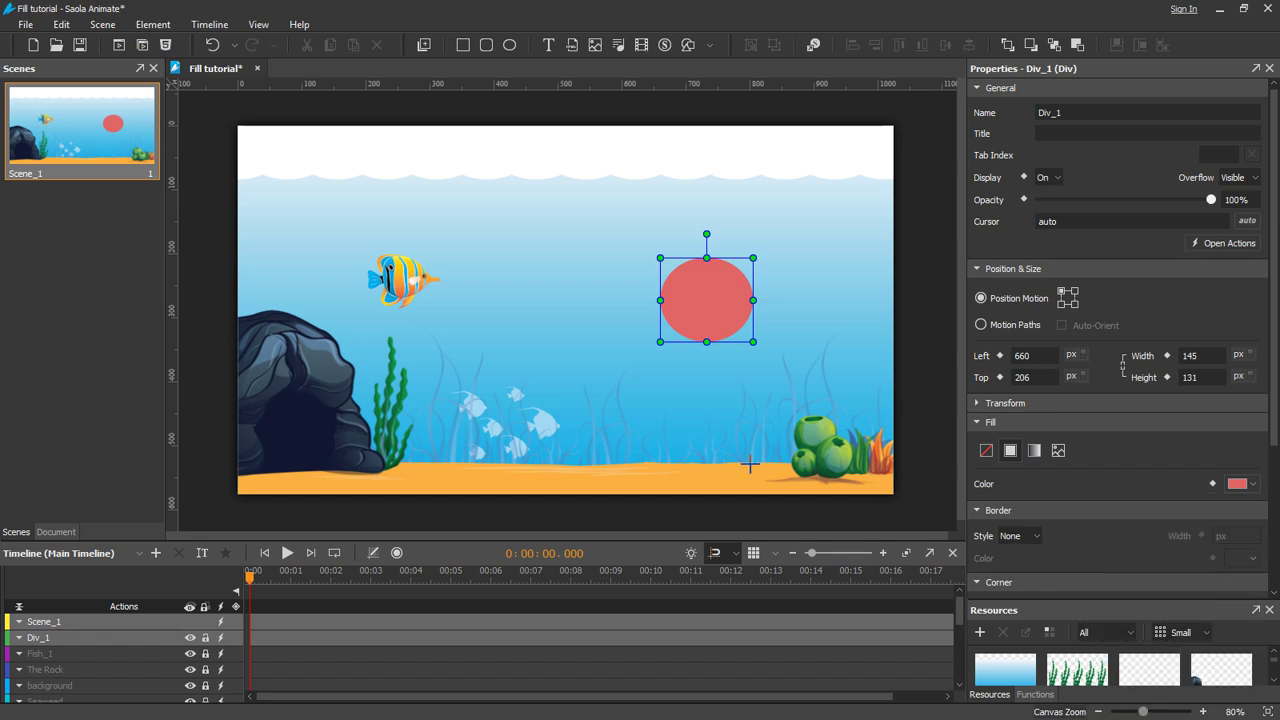
{"action": "left_click", "coordinate": [640, 487]}
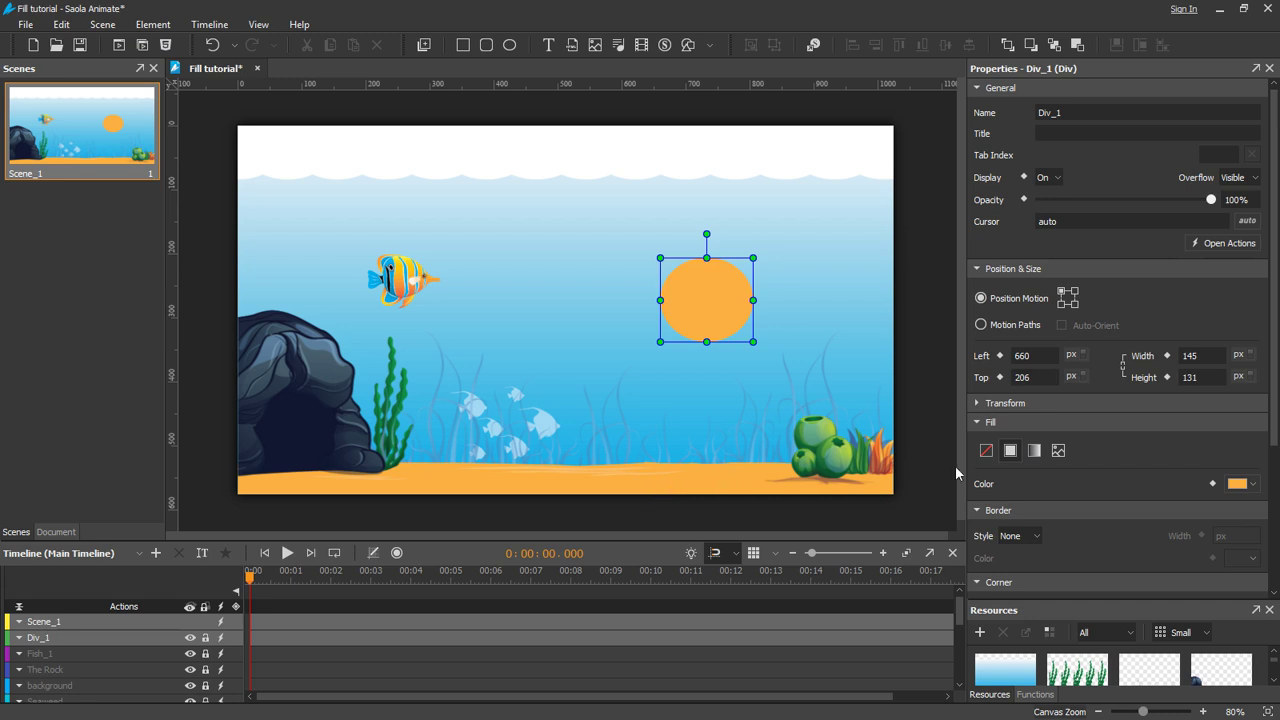
Keyframe the fill colour as orange at 0 s and dark green at 4 s, then preview it
{"action": "left_click", "coordinate": [1213, 484]}
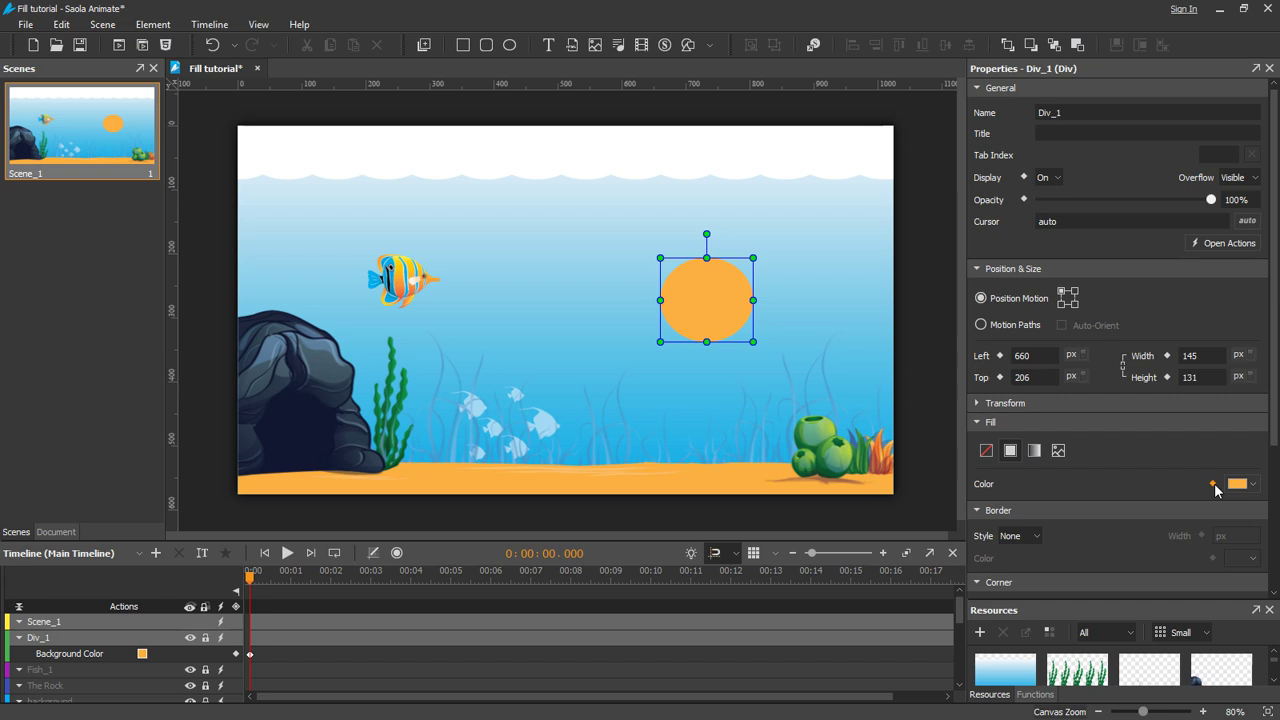
{"action": "left_click", "coordinate": [411, 582]}
{"action": "left_click", "coordinate": [236, 654]}
{"action": "left_click", "coordinate": [142, 653]}
{"action": "left_click", "coordinate": [211, 550]}
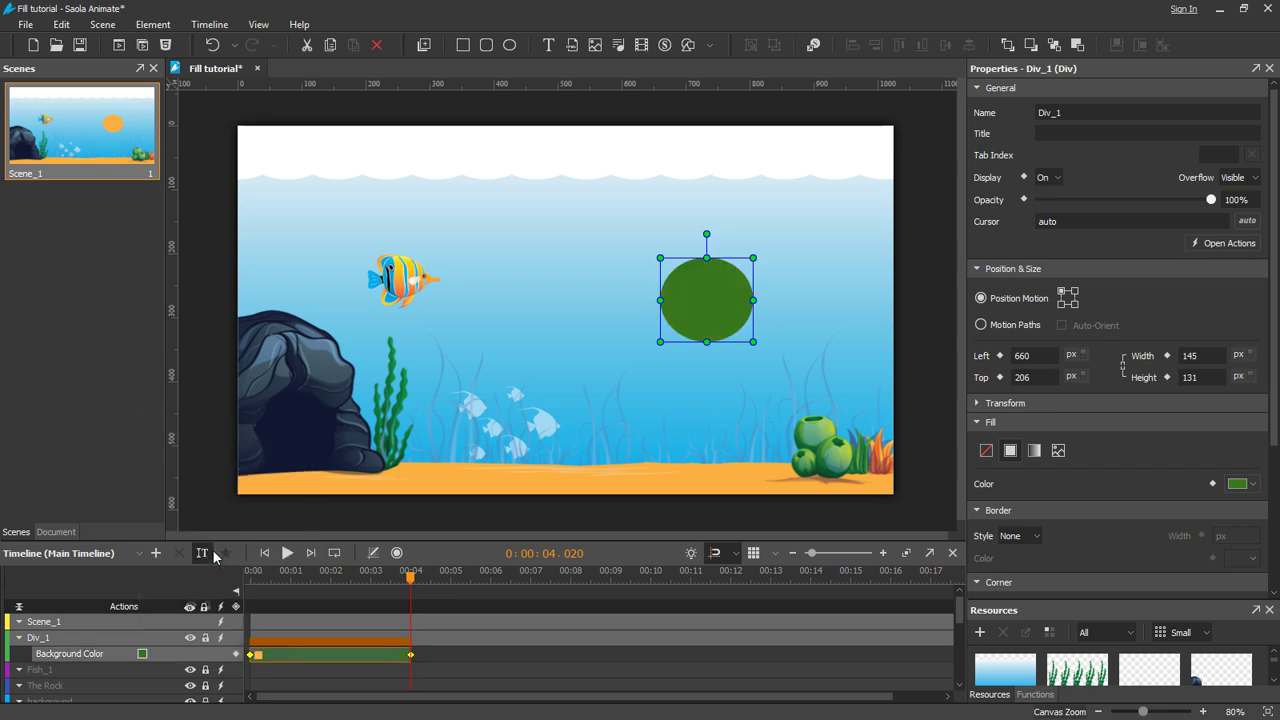
{"action": "left_click", "coordinate": [287, 553]}
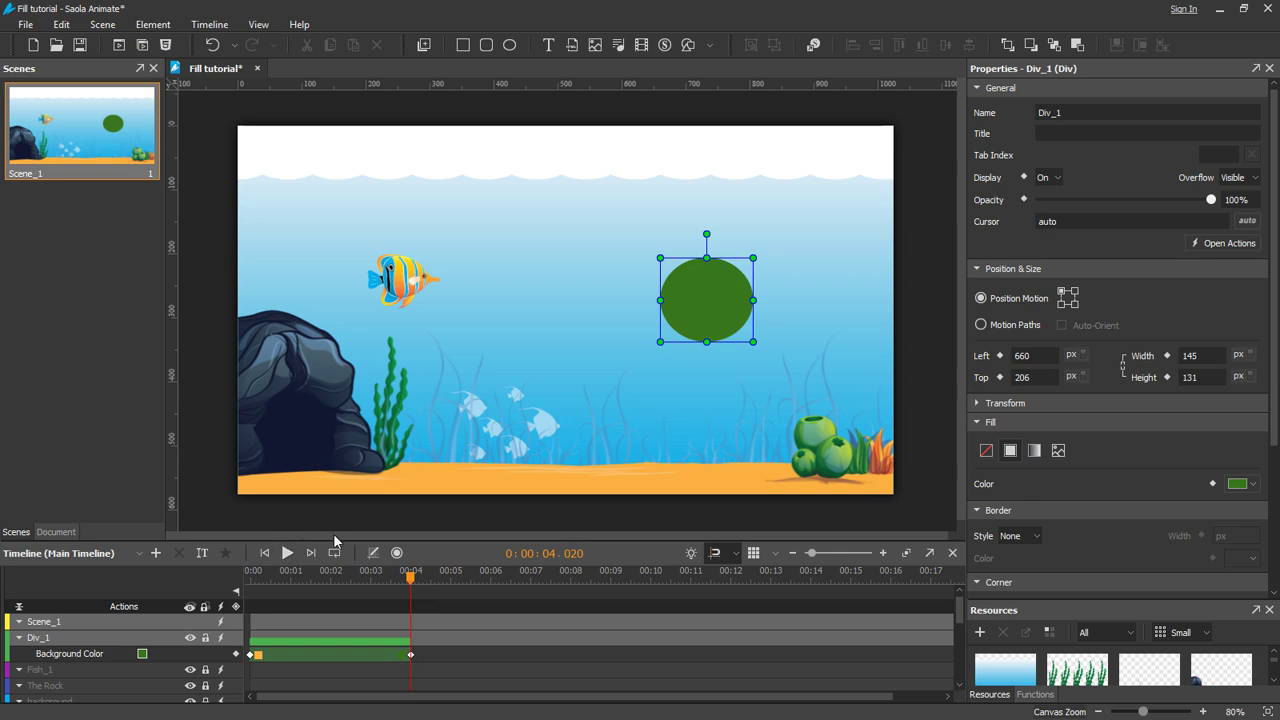
Fade the fill's alpha to transparent in the Fill Color picker, then bring it partly back up
{"action": "left_click", "coordinate": [1255, 485]}
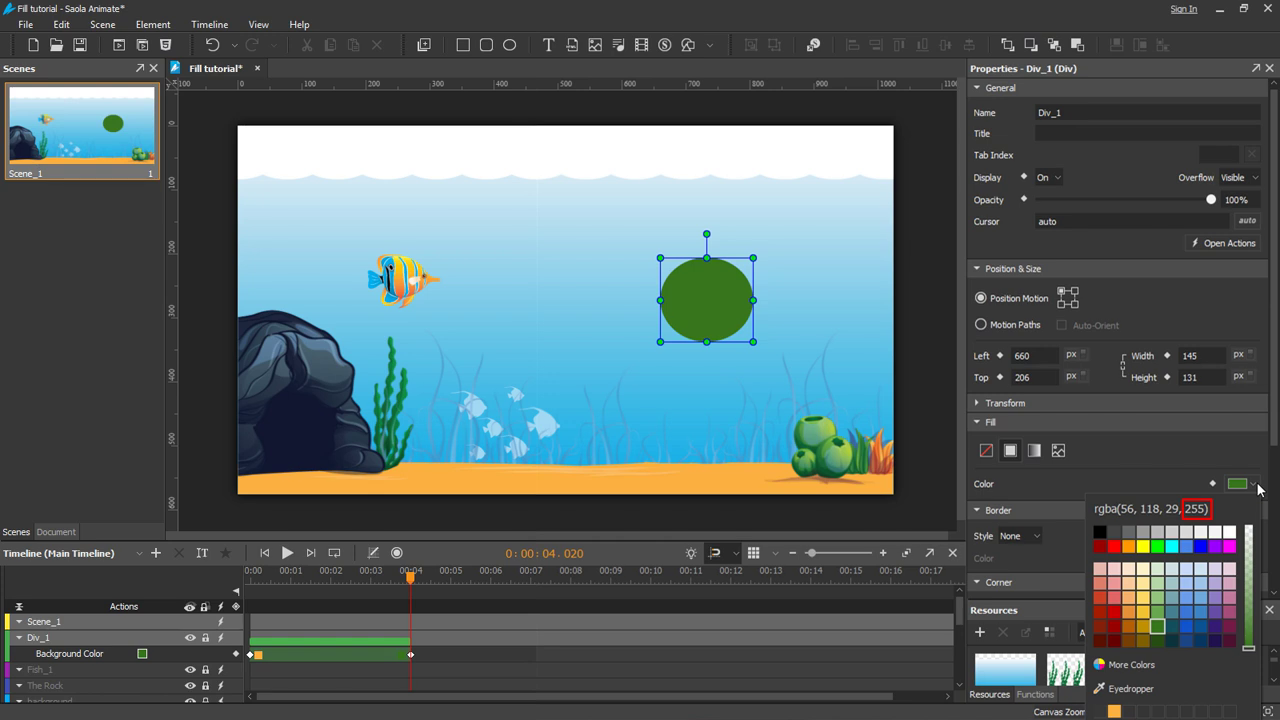
{"action": "left_click_drag", "start_coordinate": [1248, 648], "coordinate": [1249, 526]}
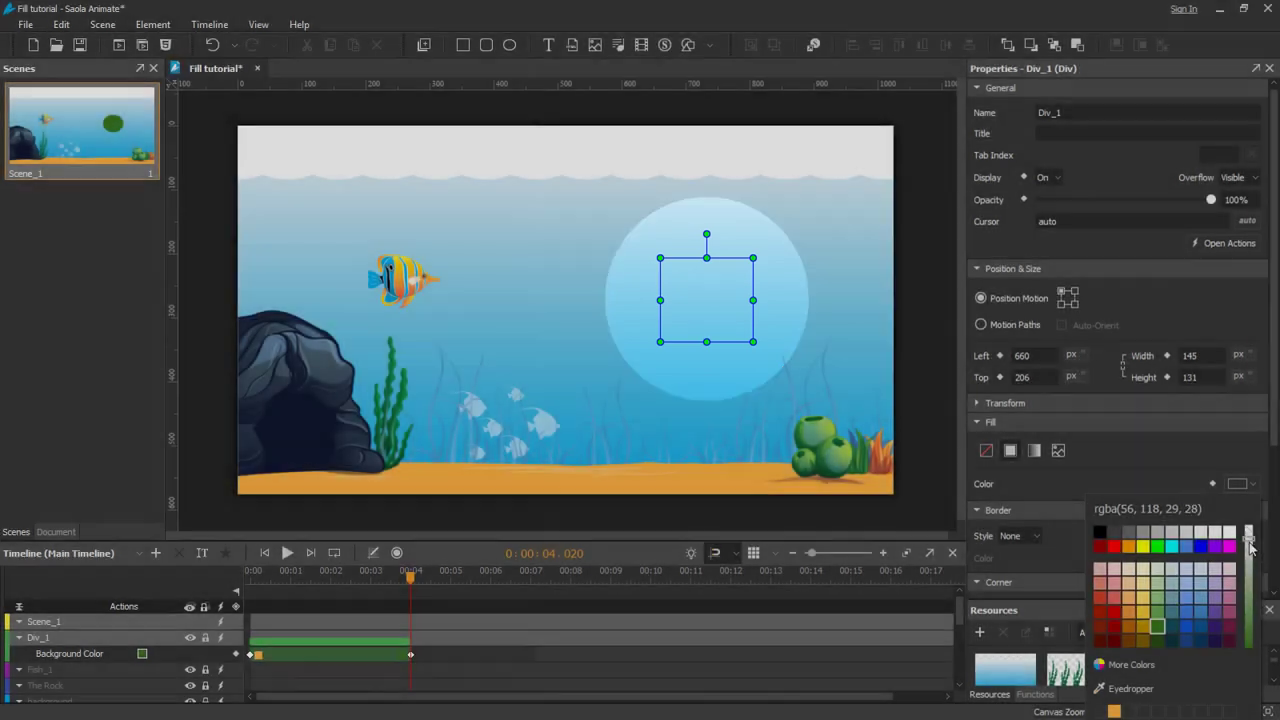
{"action": "left_click_drag", "start_coordinate": [1248, 528], "coordinate": [1256, 650]}
{"action": "left_click", "coordinate": [1036, 452]}
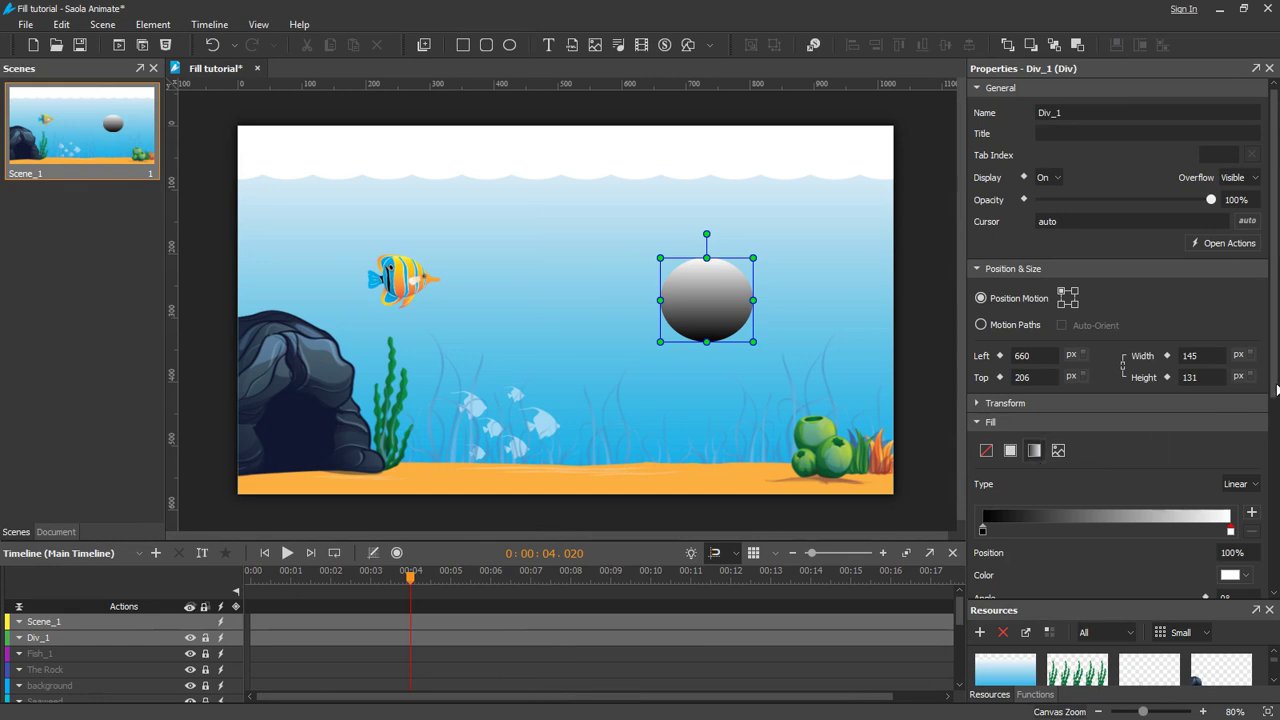
{"action": "left_click_drag", "start_coordinate": [1276, 392], "coordinate": [1276, 510]}
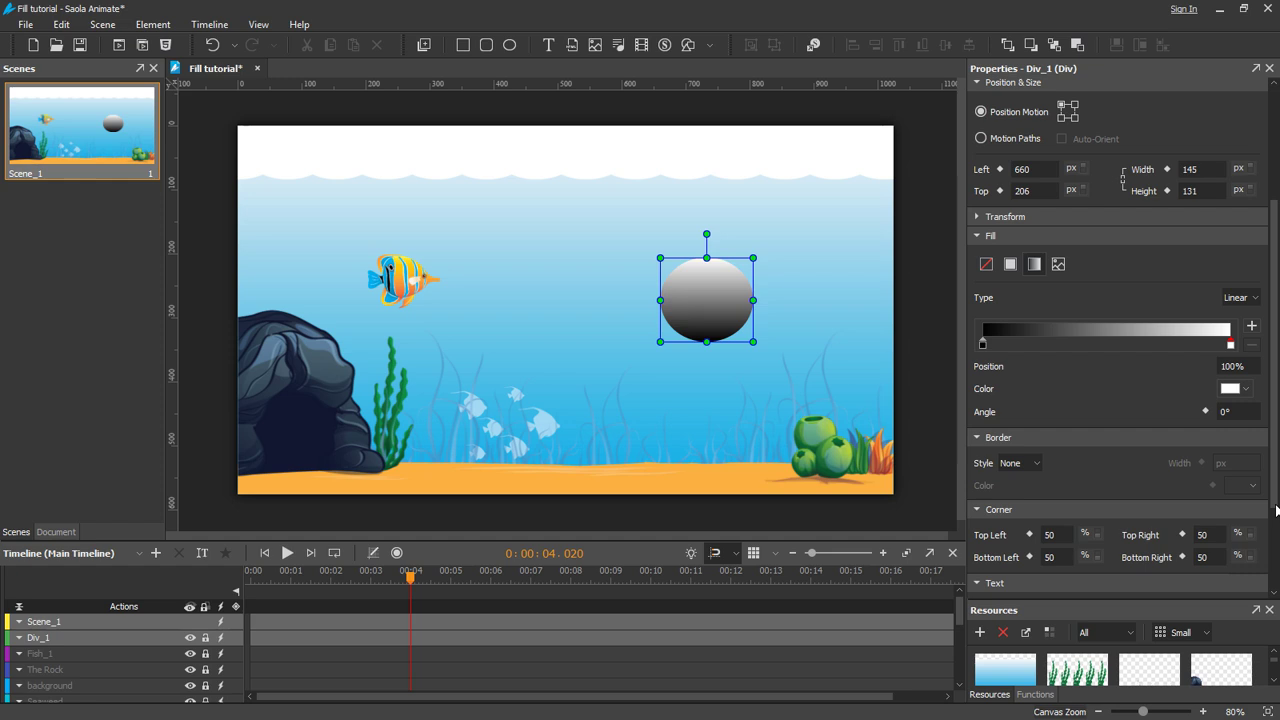
{"action": "left_click", "coordinate": [1255, 300]}
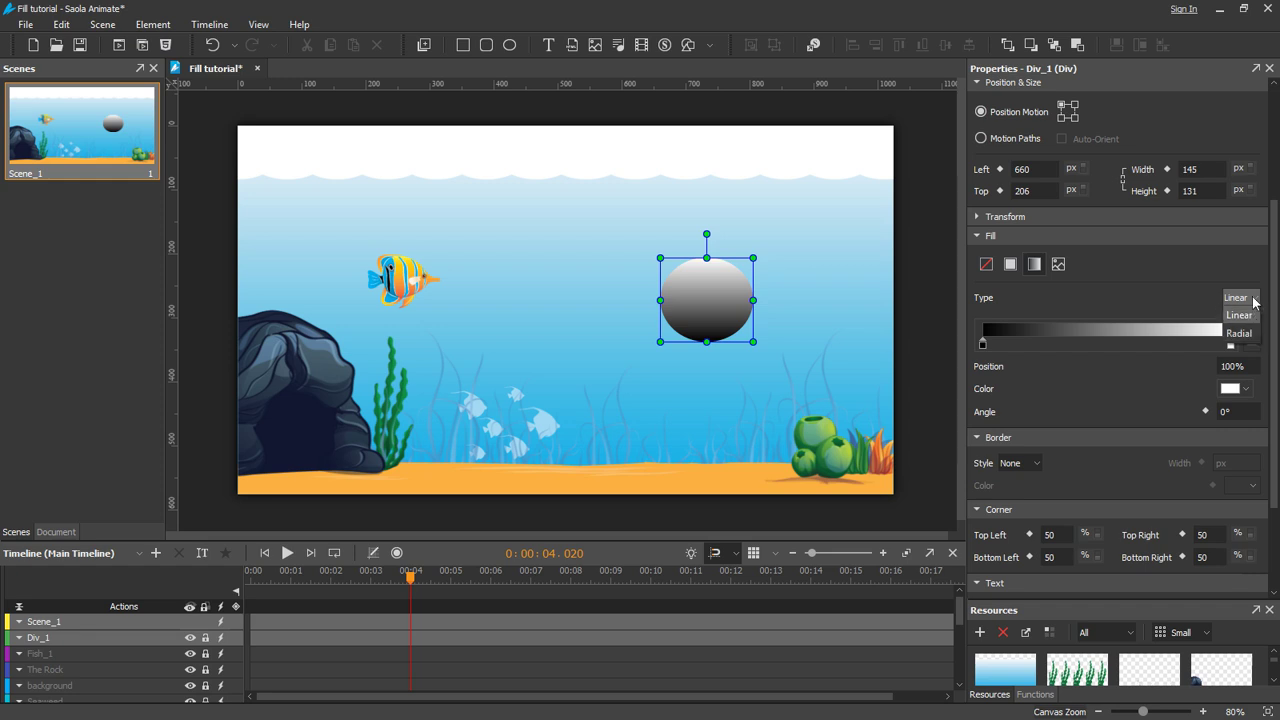
{"action": "left_click", "coordinate": [1173, 291]}
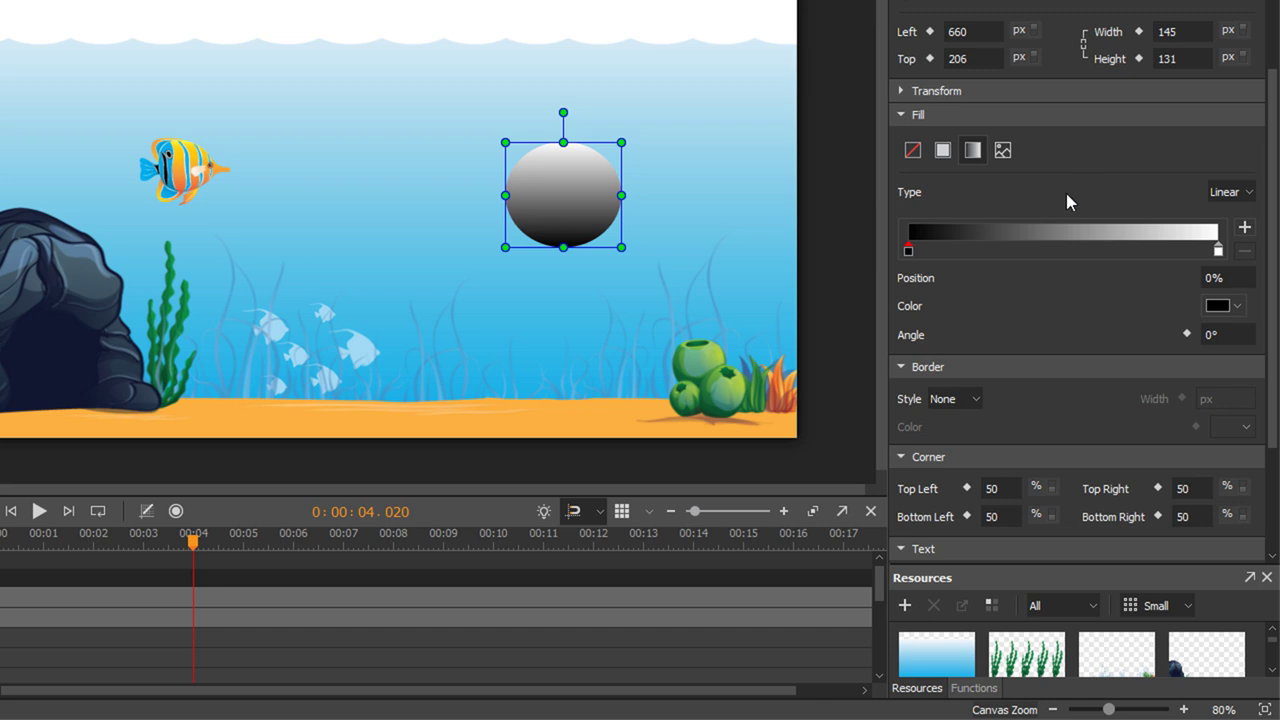
Add a blue gradient stop at 25% and a yellow stop at 54%
{"action": "left_click", "coordinate": [988, 244]}
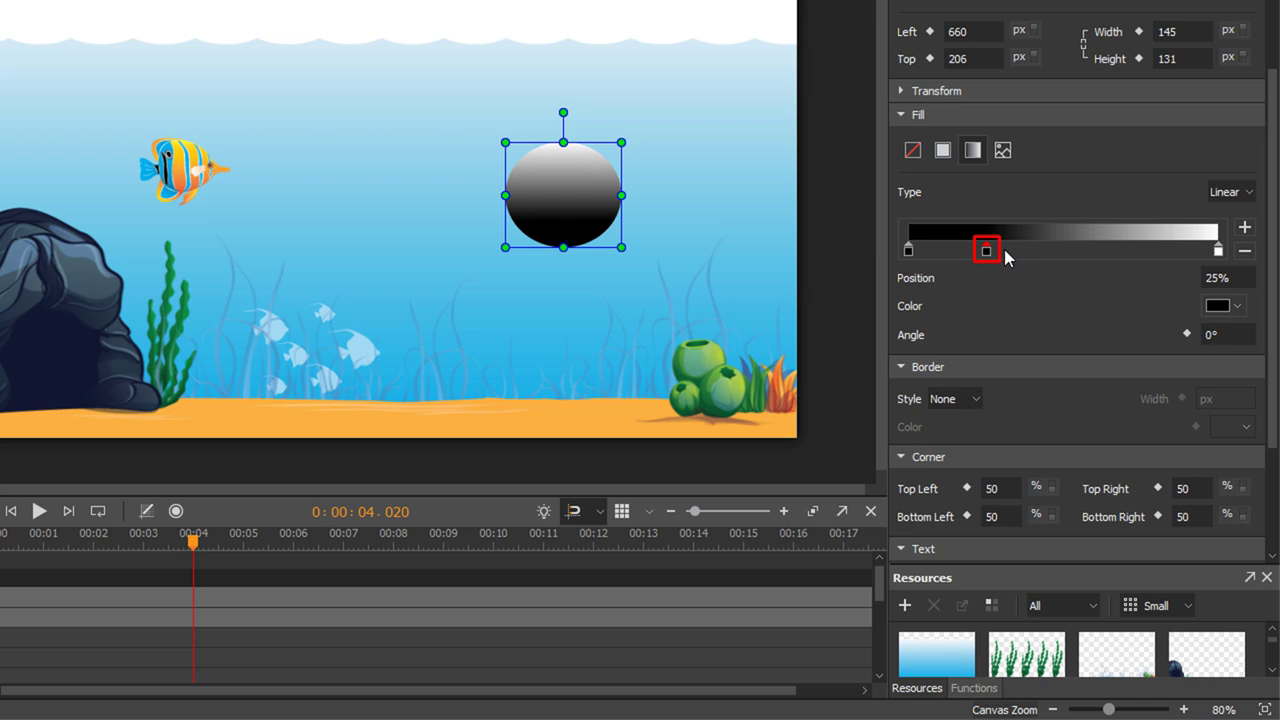
{"action": "left_click", "coordinate": [1236, 306]}
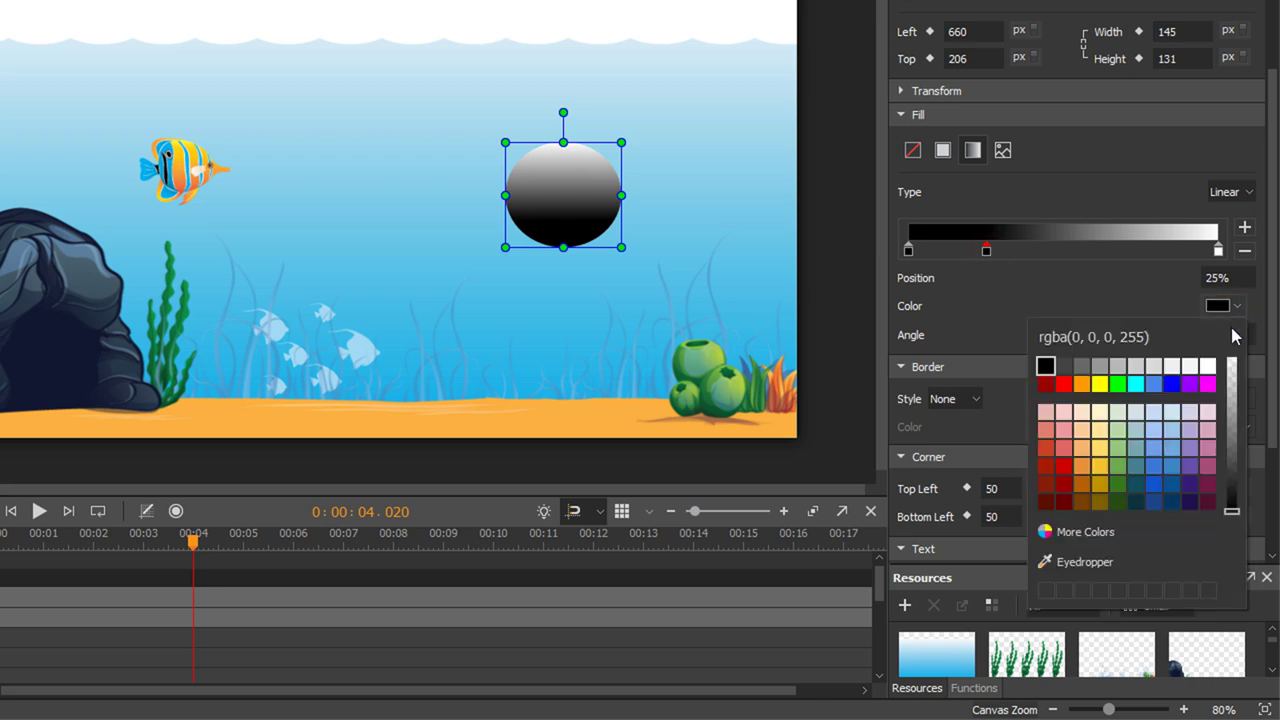
{"action": "left_click", "coordinate": [1172, 484]}
{"action": "left_click", "coordinate": [1077, 240]}
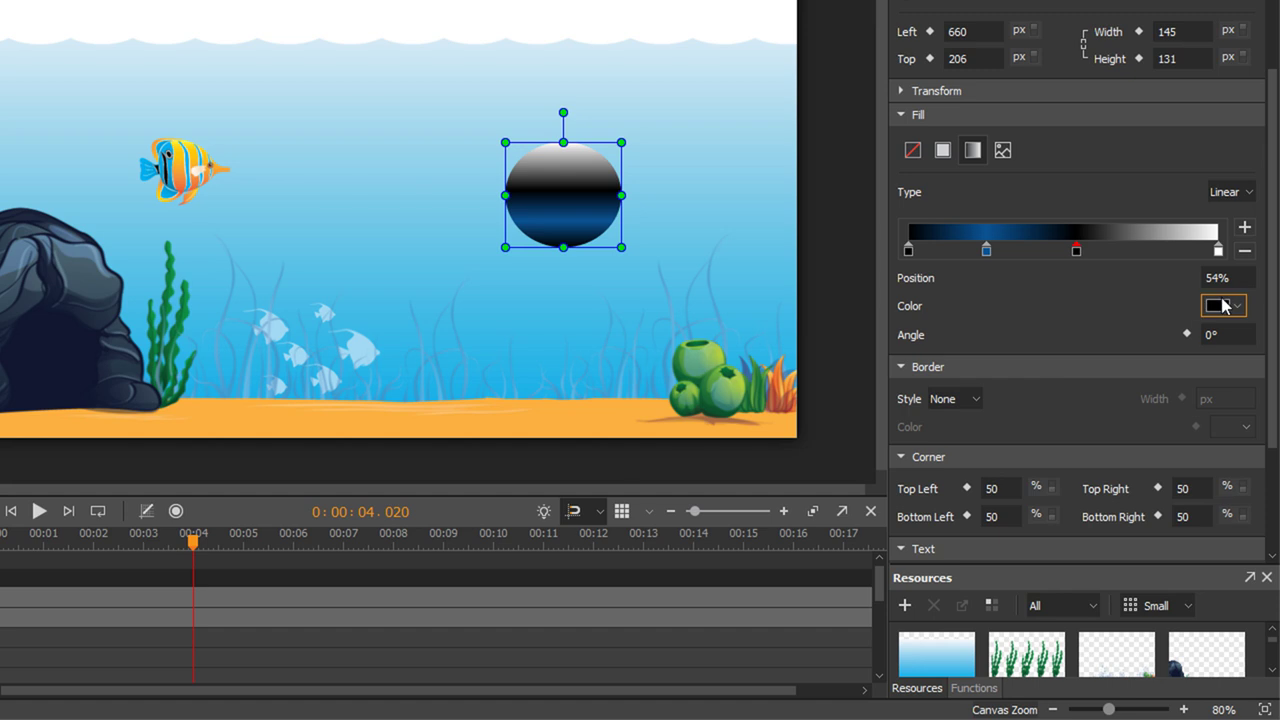
{"action": "left_click", "coordinate": [1227, 306]}
{"action": "left_click", "coordinate": [1100, 466]}
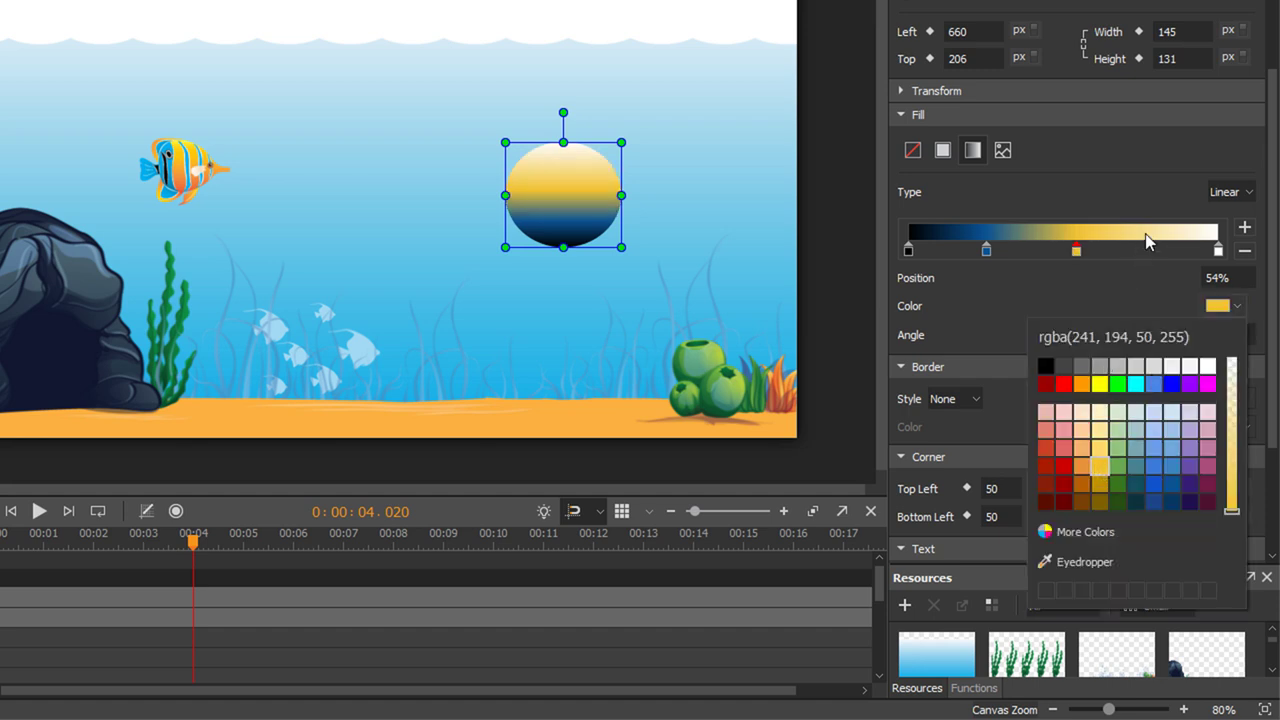
Add a pink-red gradient stop at 78% and nudge it to 80%
{"action": "left_click", "coordinate": [1148, 240]}
{"action": "left_click", "coordinate": [1217, 305]}
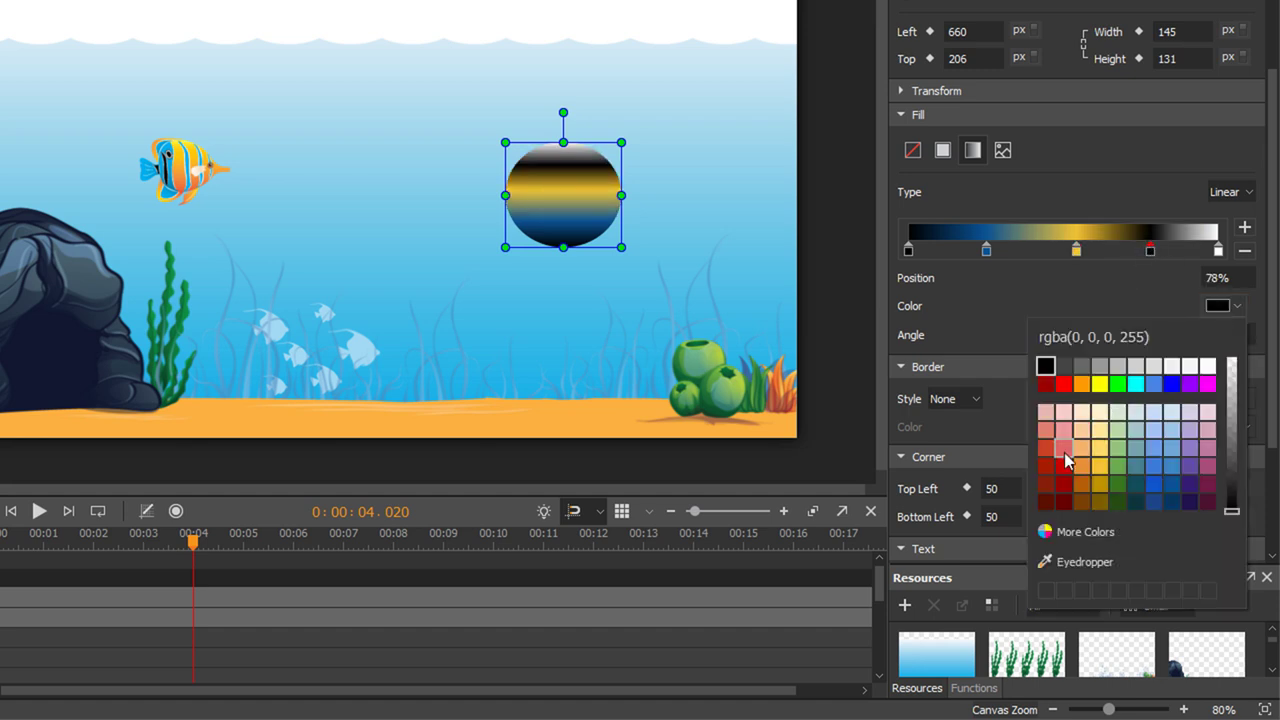
{"action": "left_click", "coordinate": [1063, 449]}
{"action": "left_click", "coordinate": [1095, 283]}
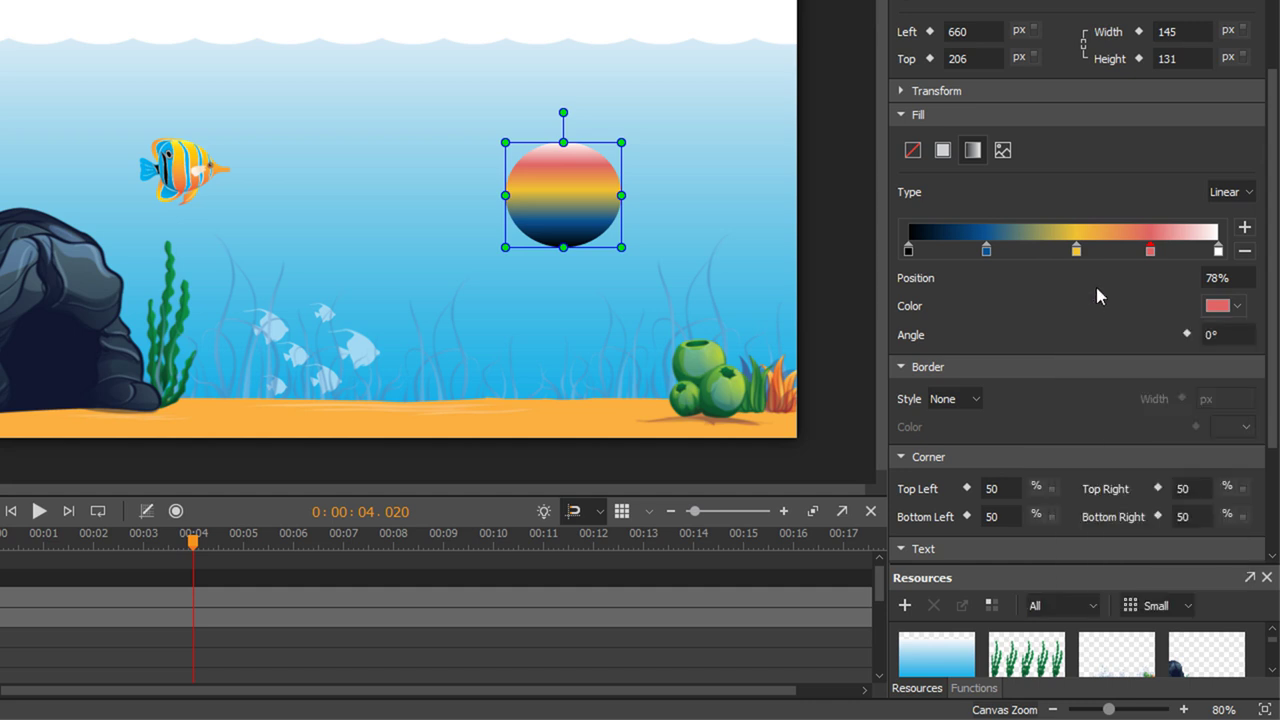
{"action": "key", "text": "Right"}
{"action": "key", "text": "Right"}
Turn the current stop cyan, then delete the cyan and blue gradient stops
{"action": "left_click", "coordinate": [1235, 310]}
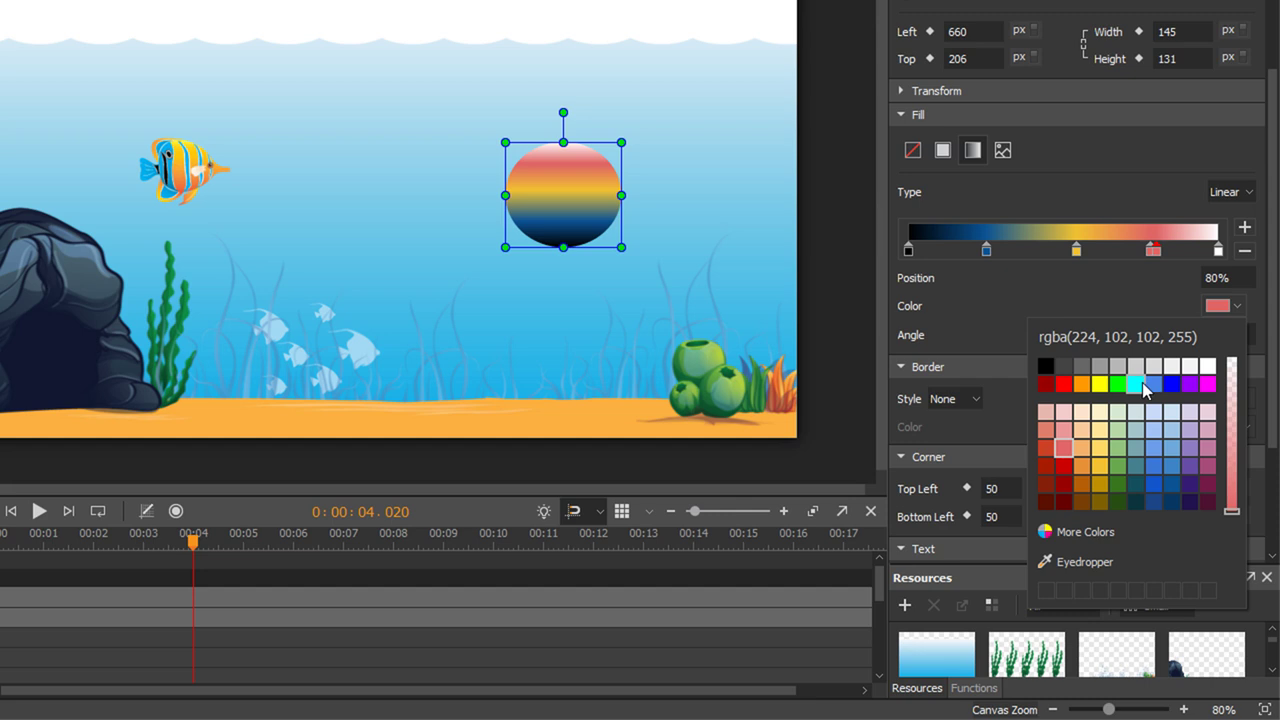
{"action": "left_click", "coordinate": [1142, 382]}
{"action": "left_click", "coordinate": [1122, 284]}
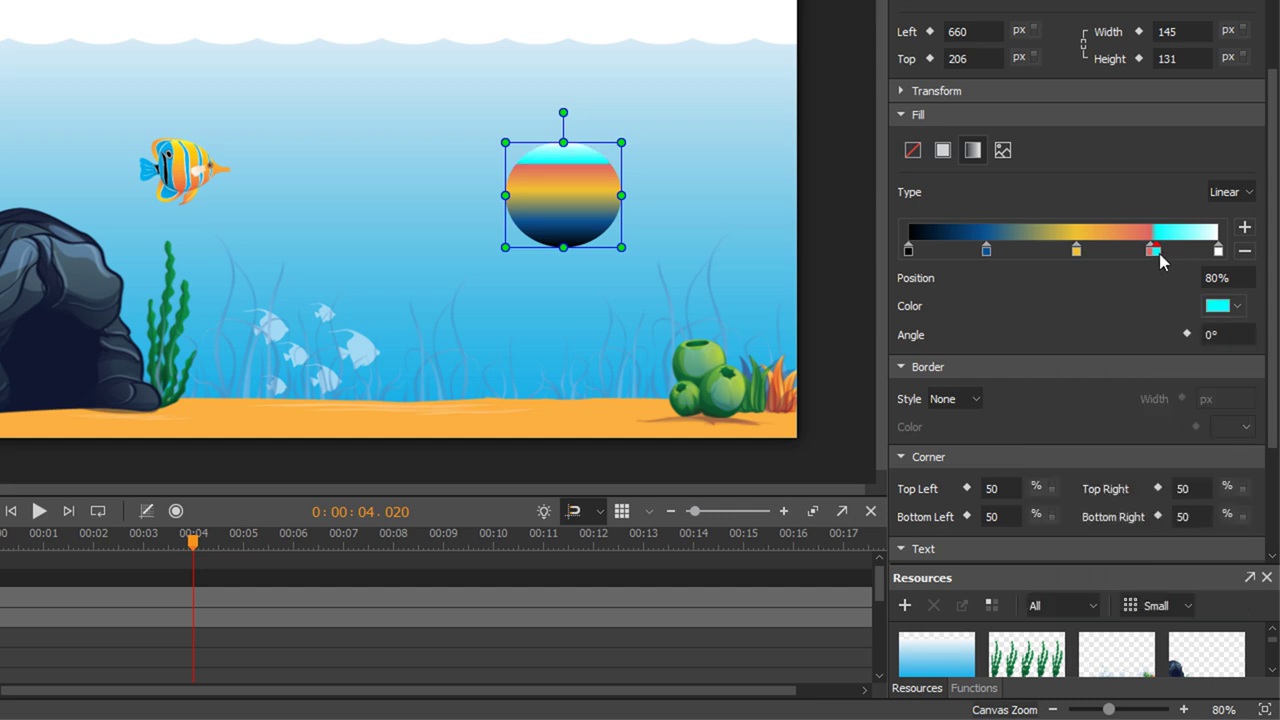
{"action": "left_click", "coordinate": [1245, 251]}
{"action": "left_click", "coordinate": [986, 250]}
{"action": "left_click", "coordinate": [1242, 254]}
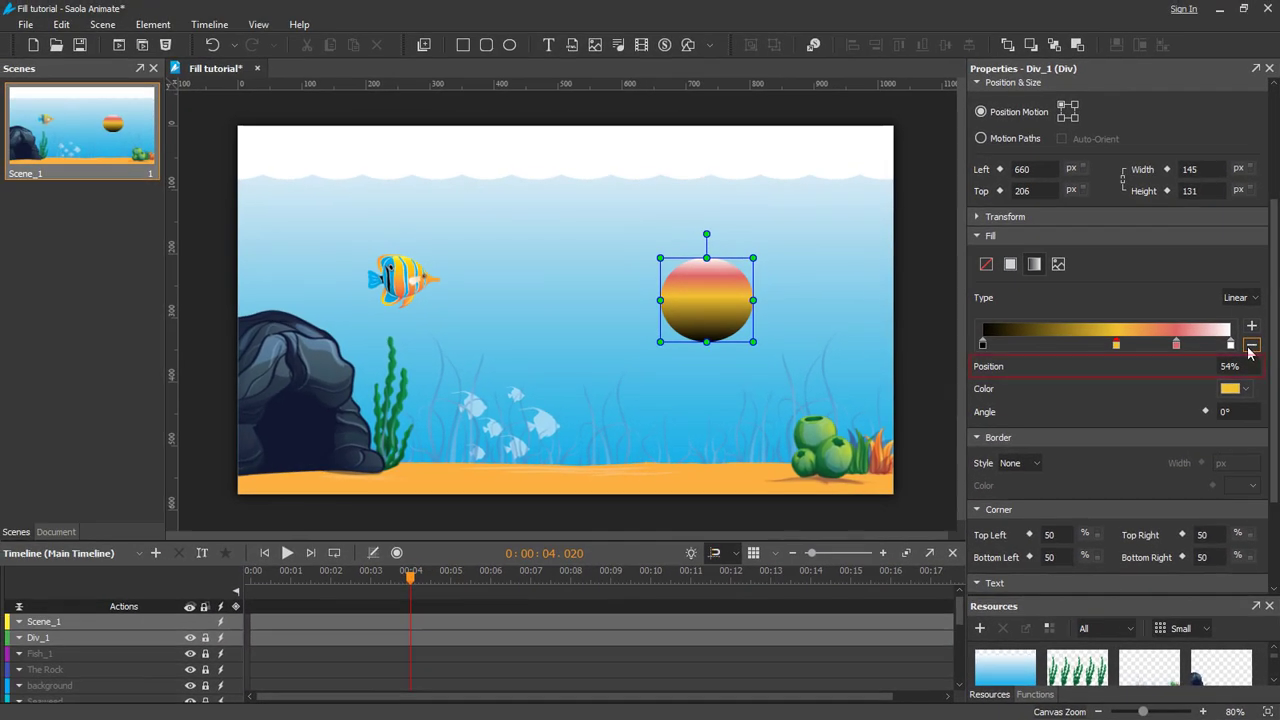
Enter Position 25 for the yellow gradient stop and 50 for the pink-red stop
{"action": "left_click", "coordinate": [1242, 366]}
{"action": "left_click_drag", "start_coordinate": [1242, 366], "coordinate": [1222, 366]}
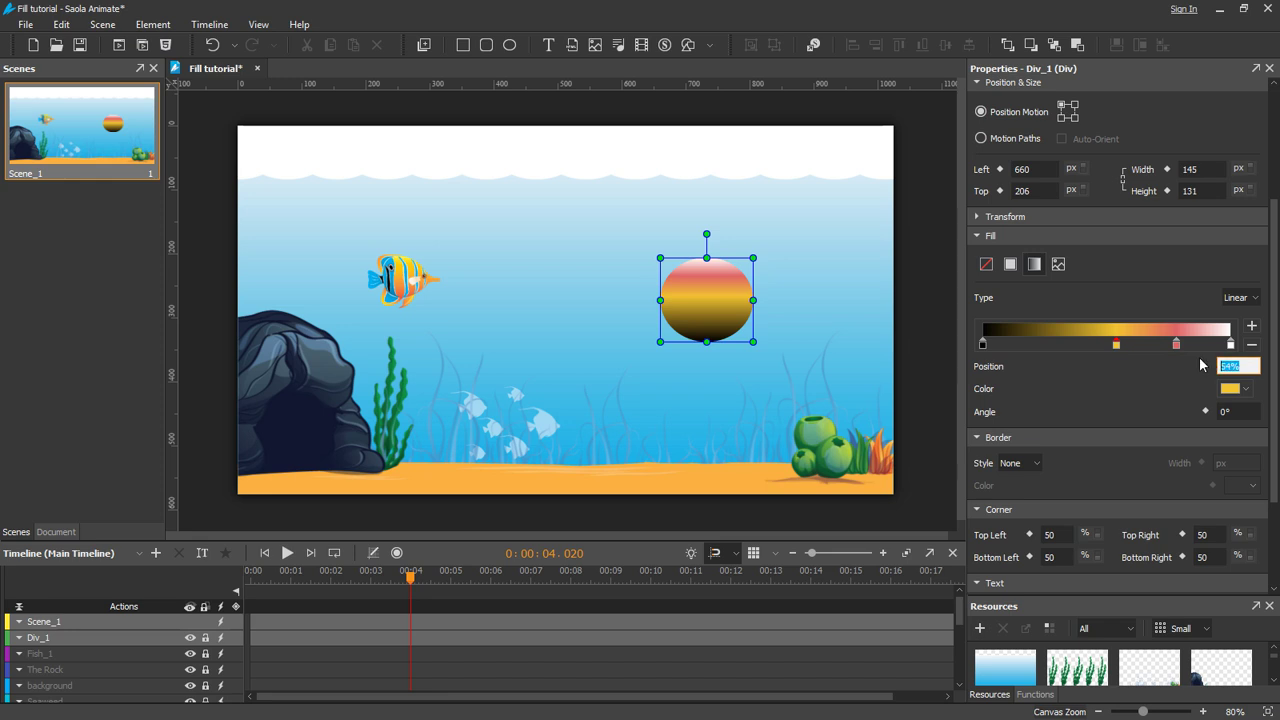
{"action": "type", "text": "25"}
{"action": "key", "text": "Return"}
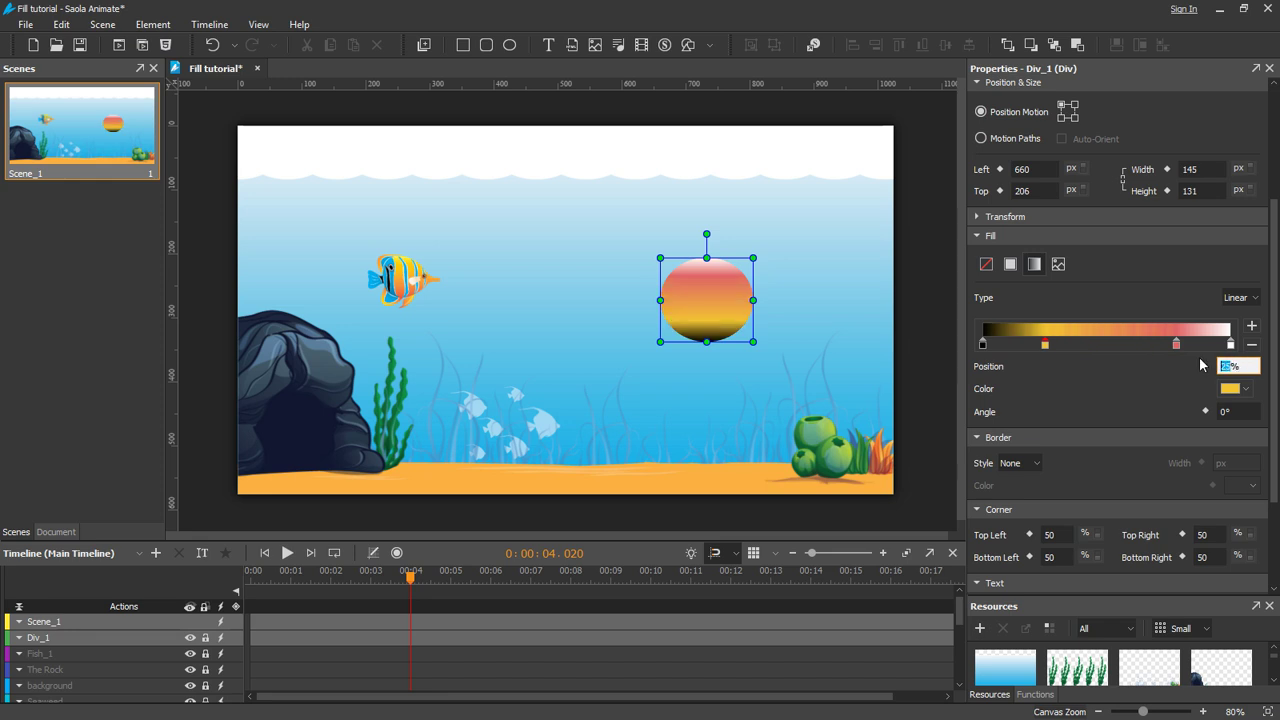
{"action": "left_click", "coordinate": [1176, 345]}
{"action": "type", "text": "50"}
{"action": "key", "text": "Return"}
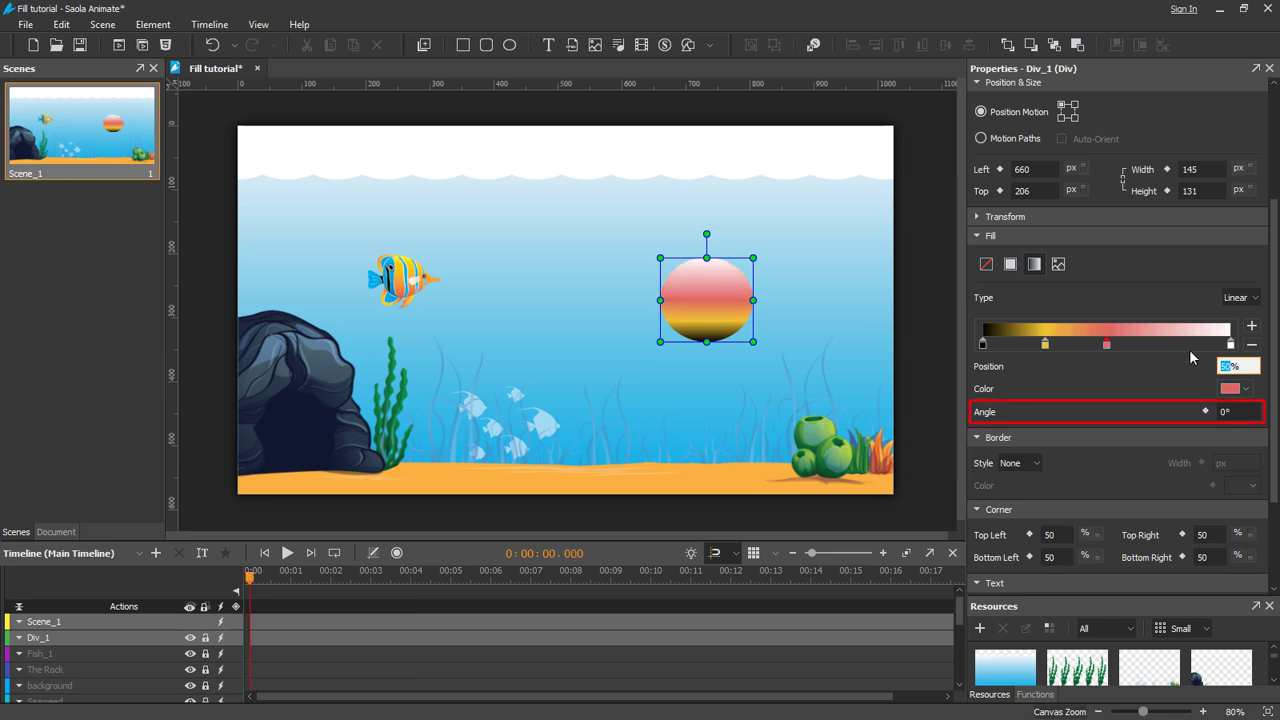
Keyframe the gradient angle at 0° at the start and 50° near 3 s, then preview
{"action": "left_click", "coordinate": [1206, 410]}
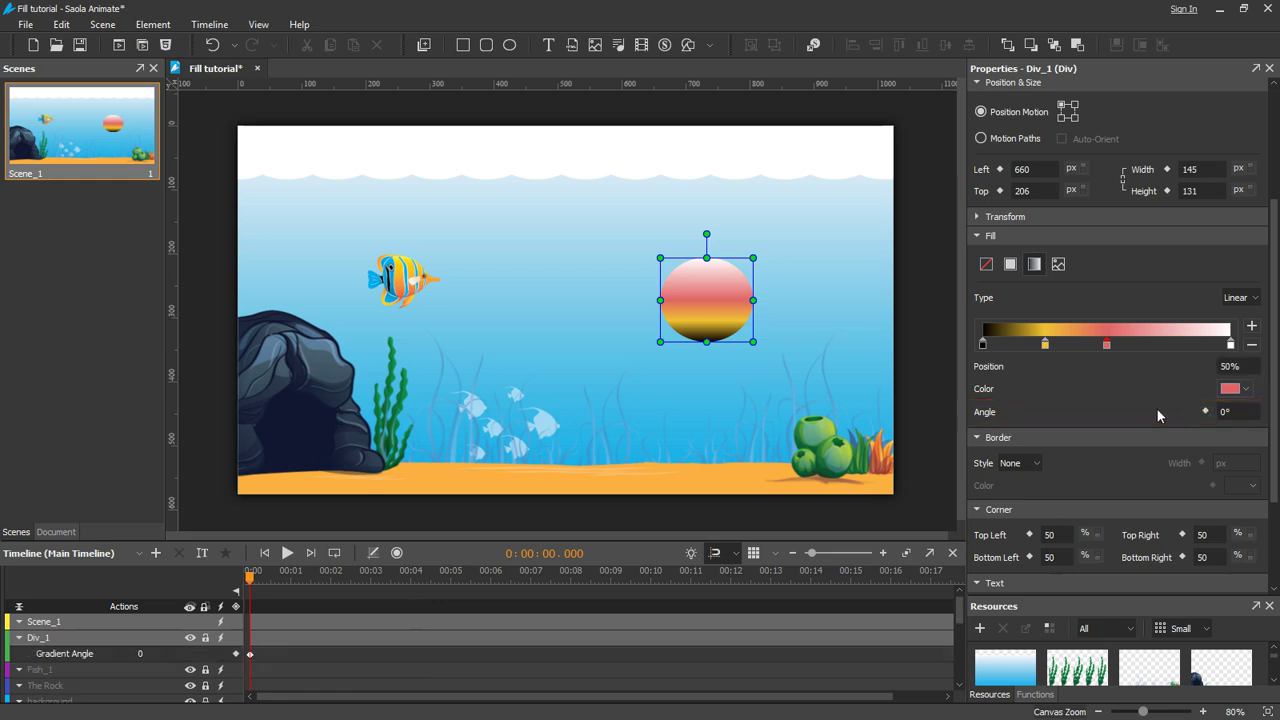
{"action": "left_click", "coordinate": [371, 586]}
{"action": "left_click", "coordinate": [236, 654]}
{"action": "left_click", "coordinate": [1227, 411]}
{"action": "left_click_drag", "start_coordinate": [1228, 411], "coordinate": [1211, 411]}
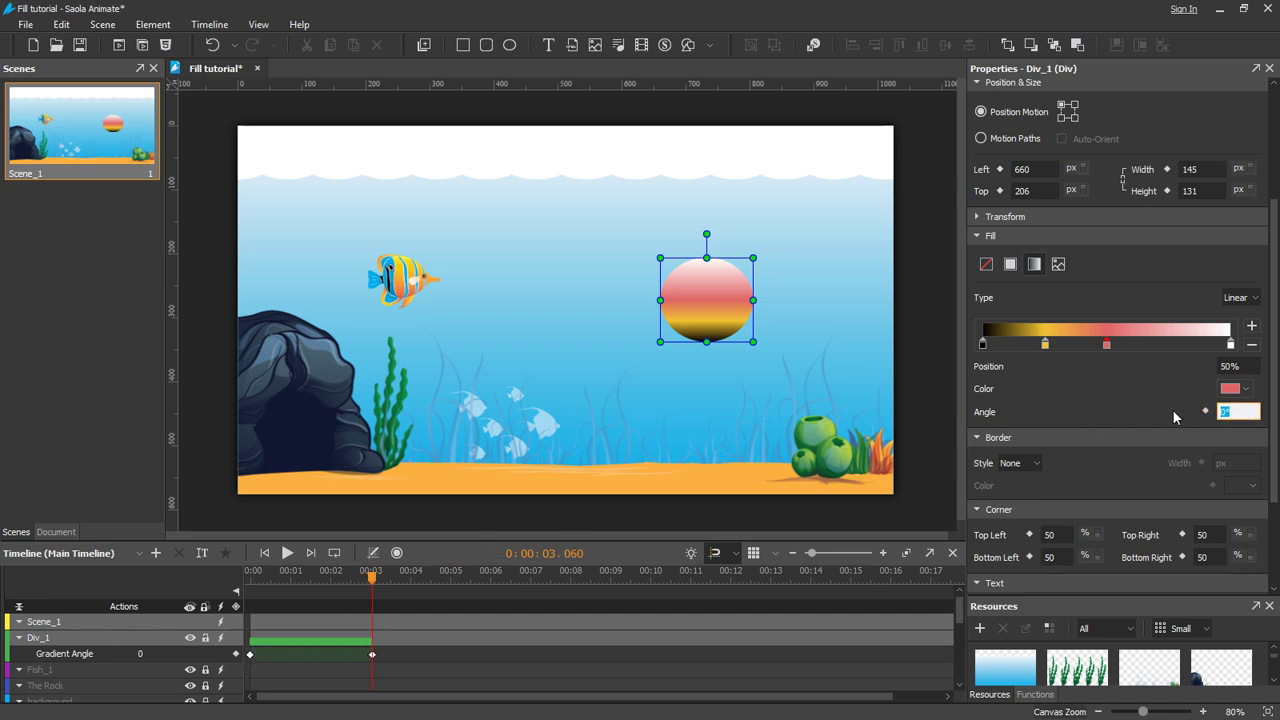
{"action": "type", "text": "50"}
{"action": "key", "text": "Return"}
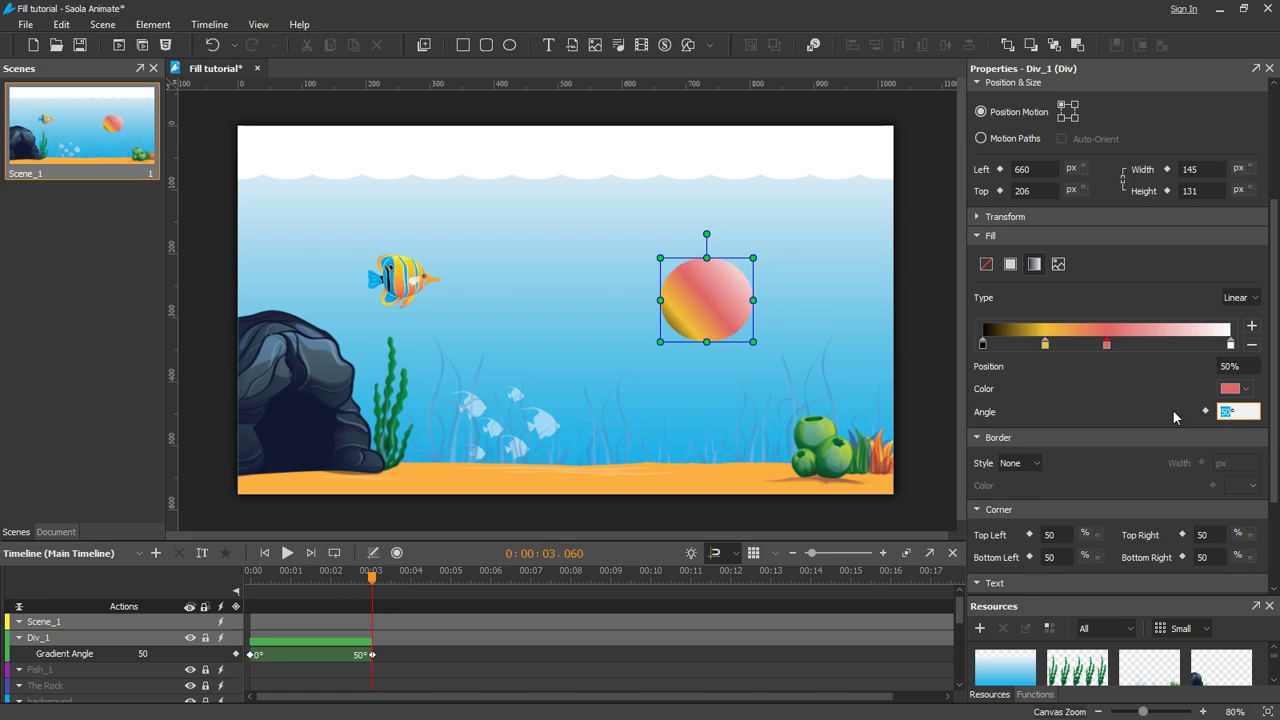
{"action": "left_click", "coordinate": [287, 553]}
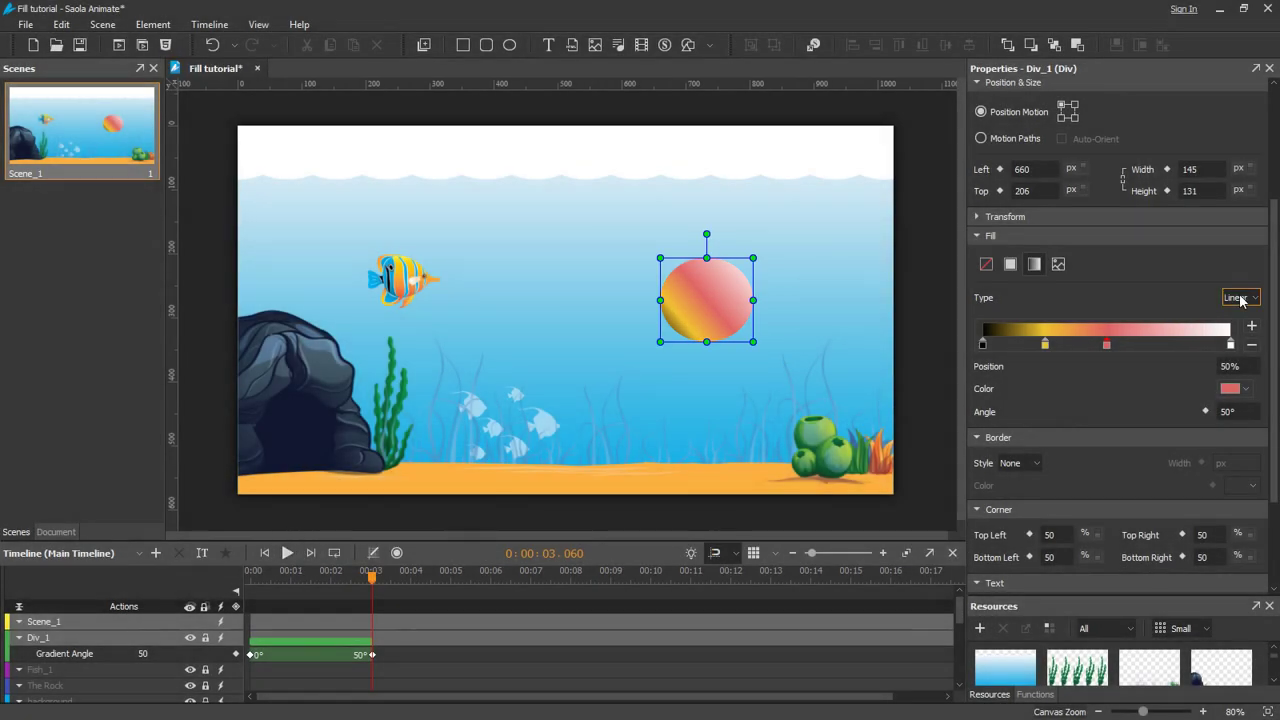
Set the gradient Type to Radial, Shape to Circle, and keep Size at Farthest Corner
{"action": "left_click", "coordinate": [1237, 297]}
{"action": "left_click", "coordinate": [1238, 334]}
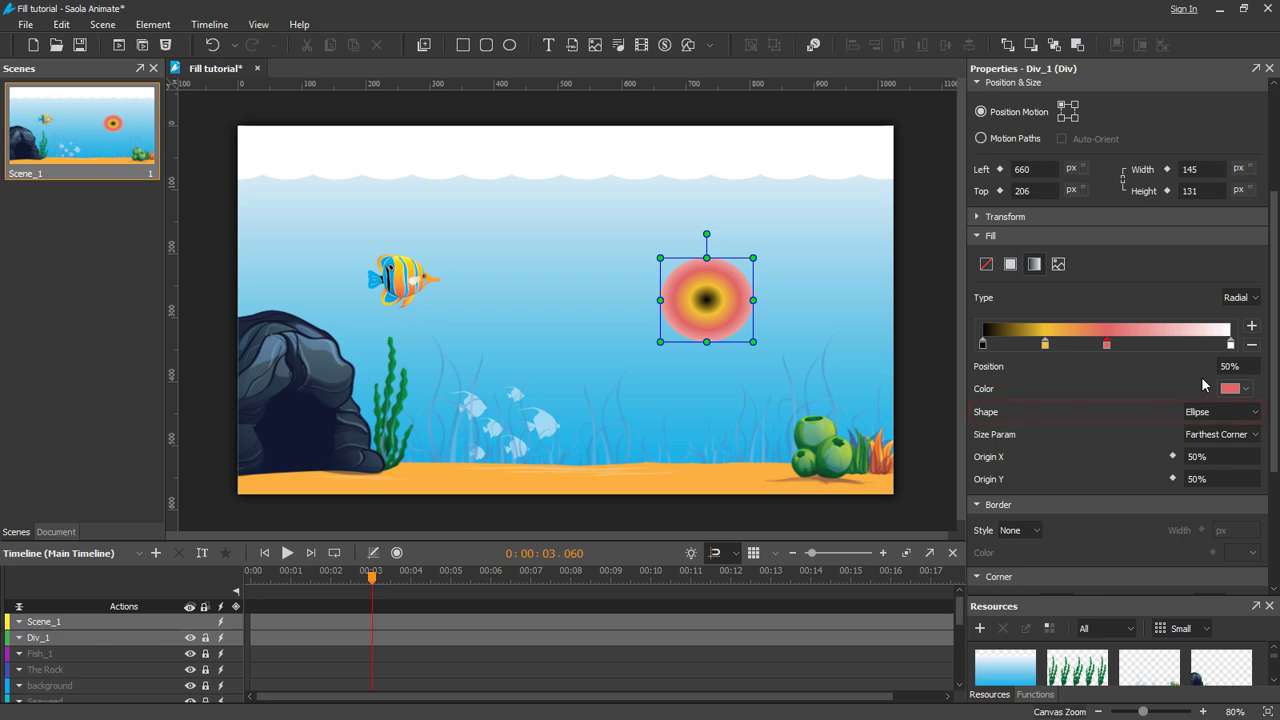
{"action": "left_click", "coordinate": [1205, 413]}
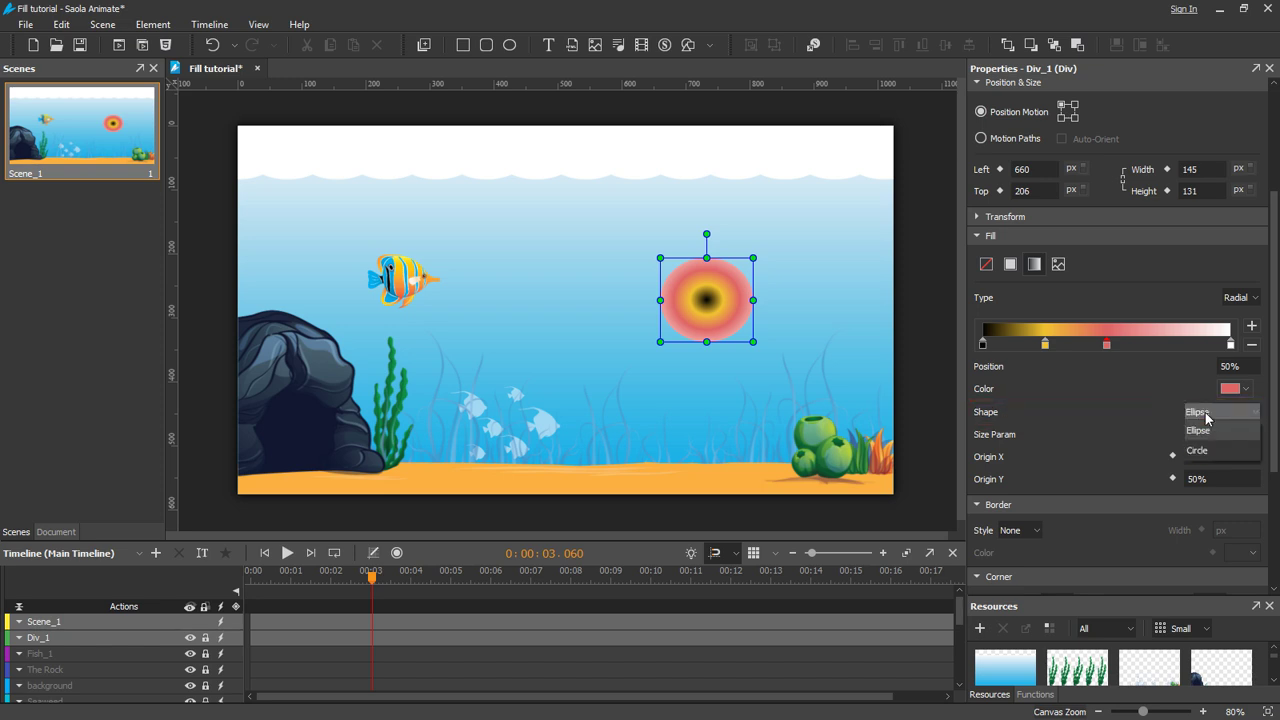
{"action": "left_click", "coordinate": [1208, 450]}
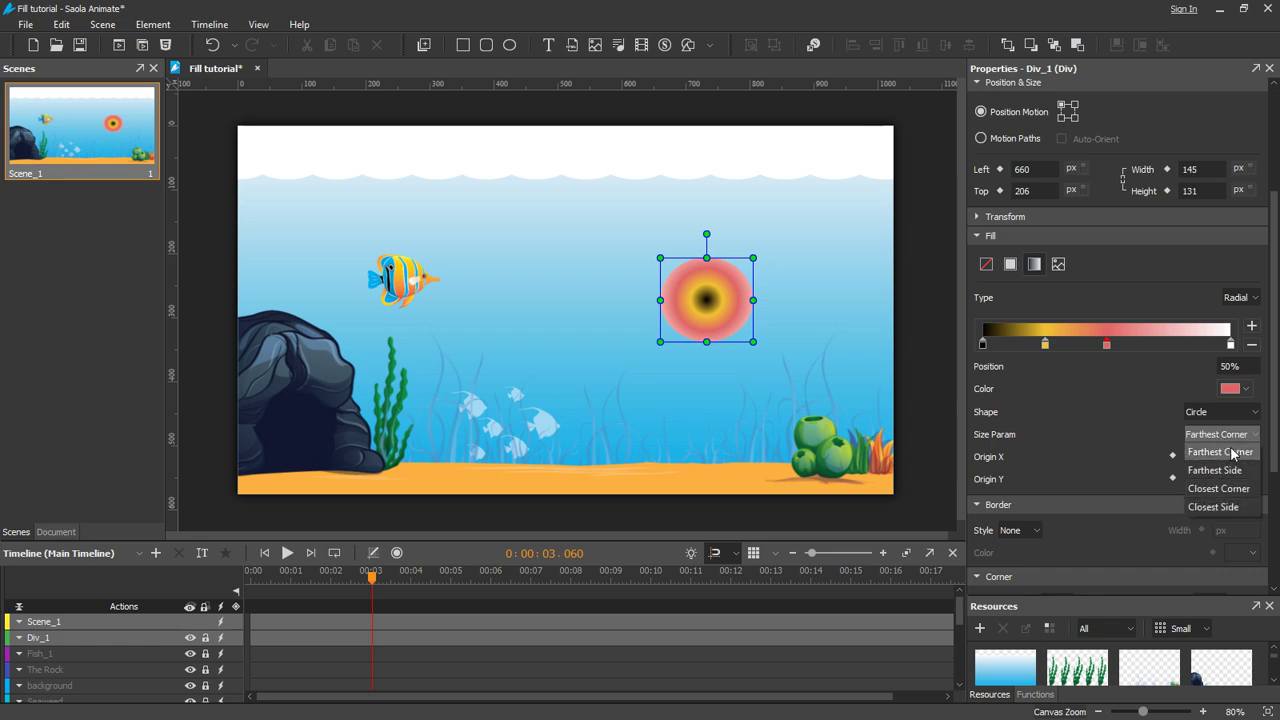
{"action": "left_click", "coordinate": [1174, 434]}
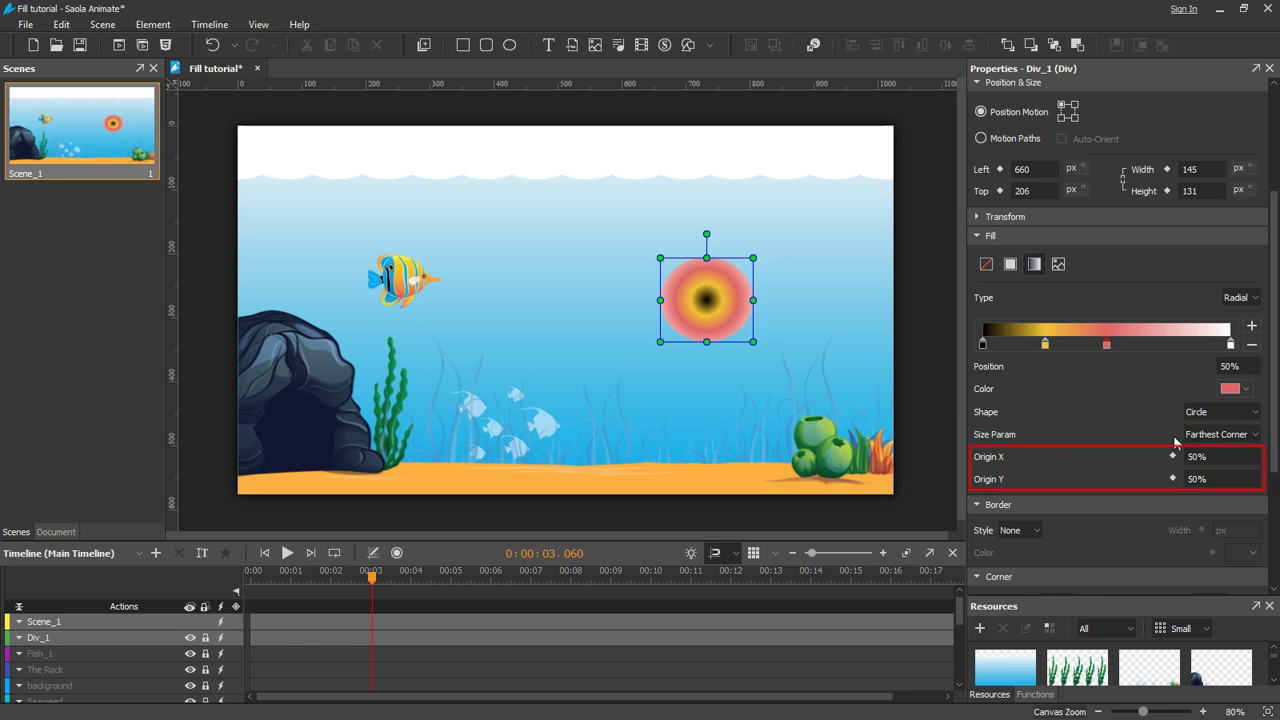
Keyframe Origin X and Y at 50% at 0 s and 0% at 4 s, then preview
{"action": "key", "text": "Home"}
{"action": "left_click", "coordinate": [1173, 456]}
{"action": "left_click", "coordinate": [1173, 479]}
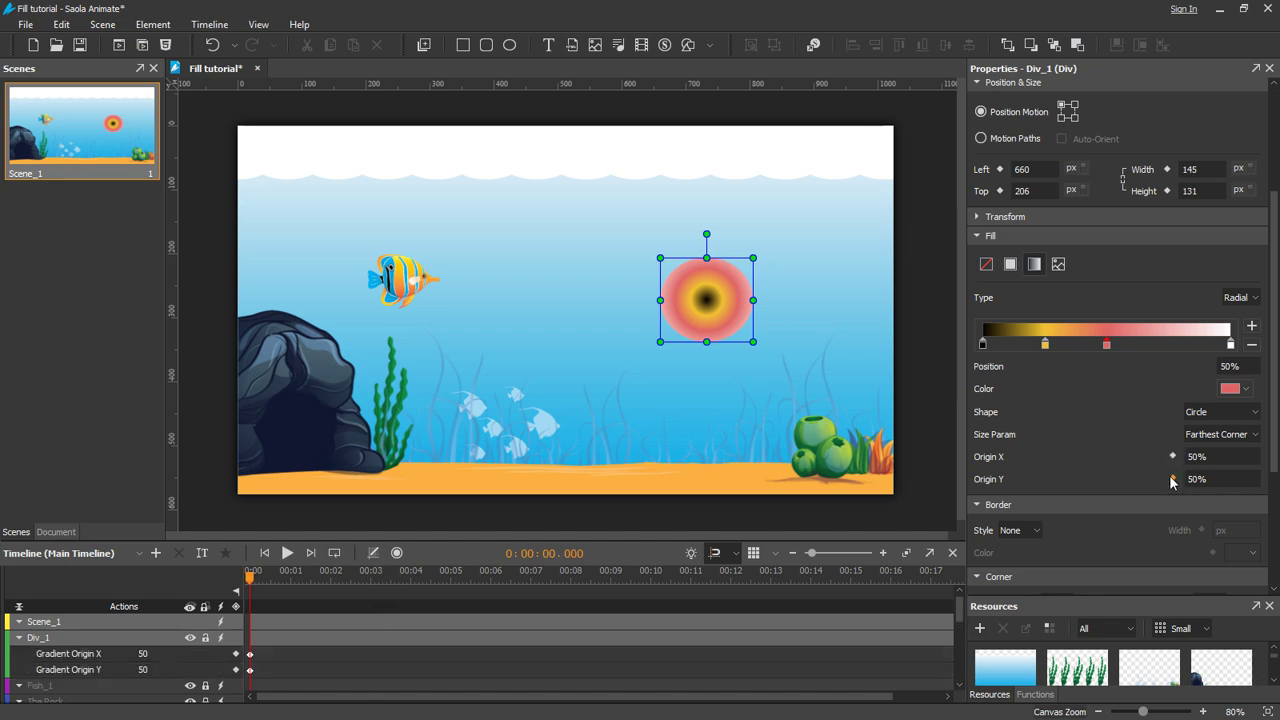
{"action": "left_click", "coordinate": [410, 578]}
{"action": "left_click", "coordinate": [1173, 456]}
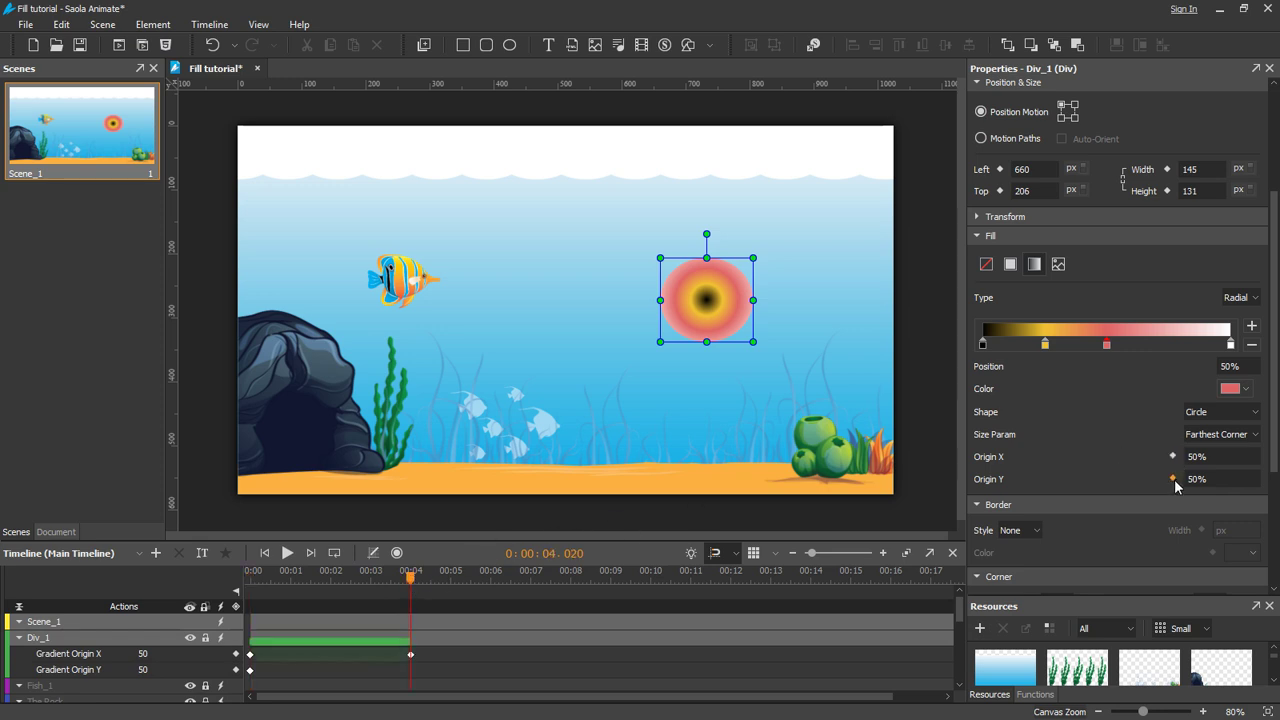
{"action": "left_click", "coordinate": [1173, 479]}
{"action": "left_click_drag", "start_coordinate": [1221, 464], "coordinate": [1177, 455]}
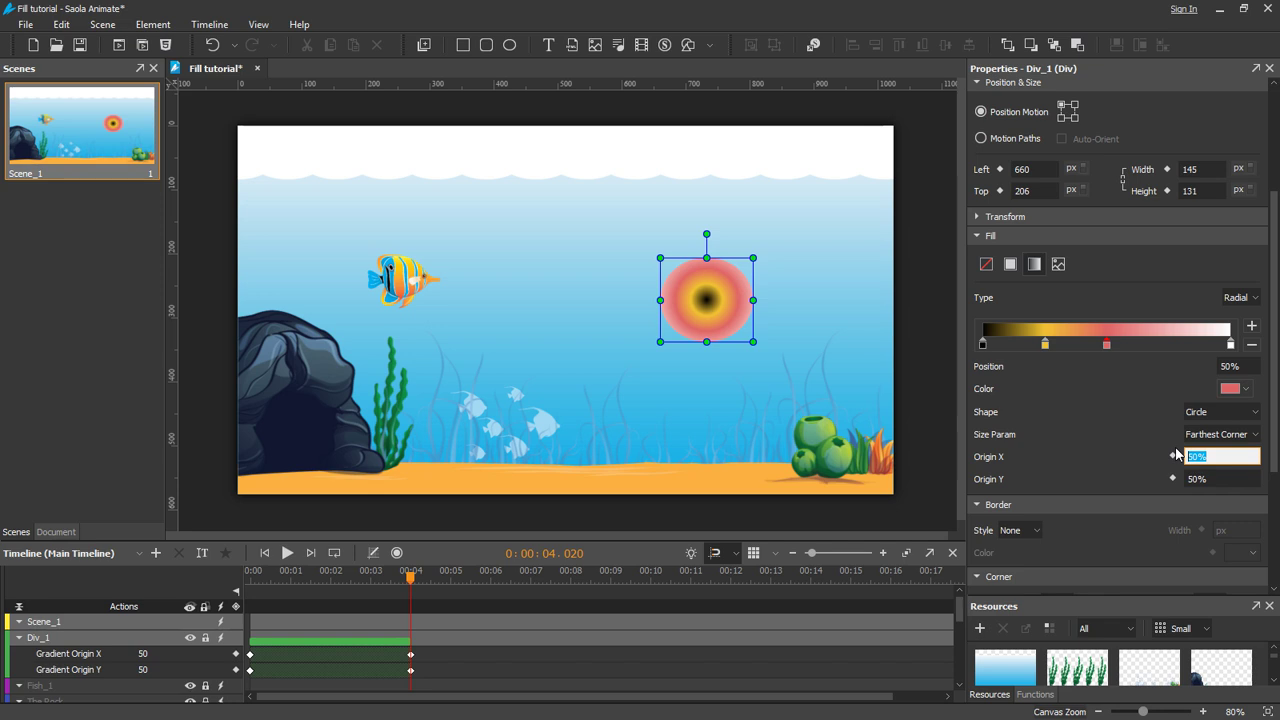
{"action": "type", "text": "0"}
{"action": "key", "text": "Tab"}
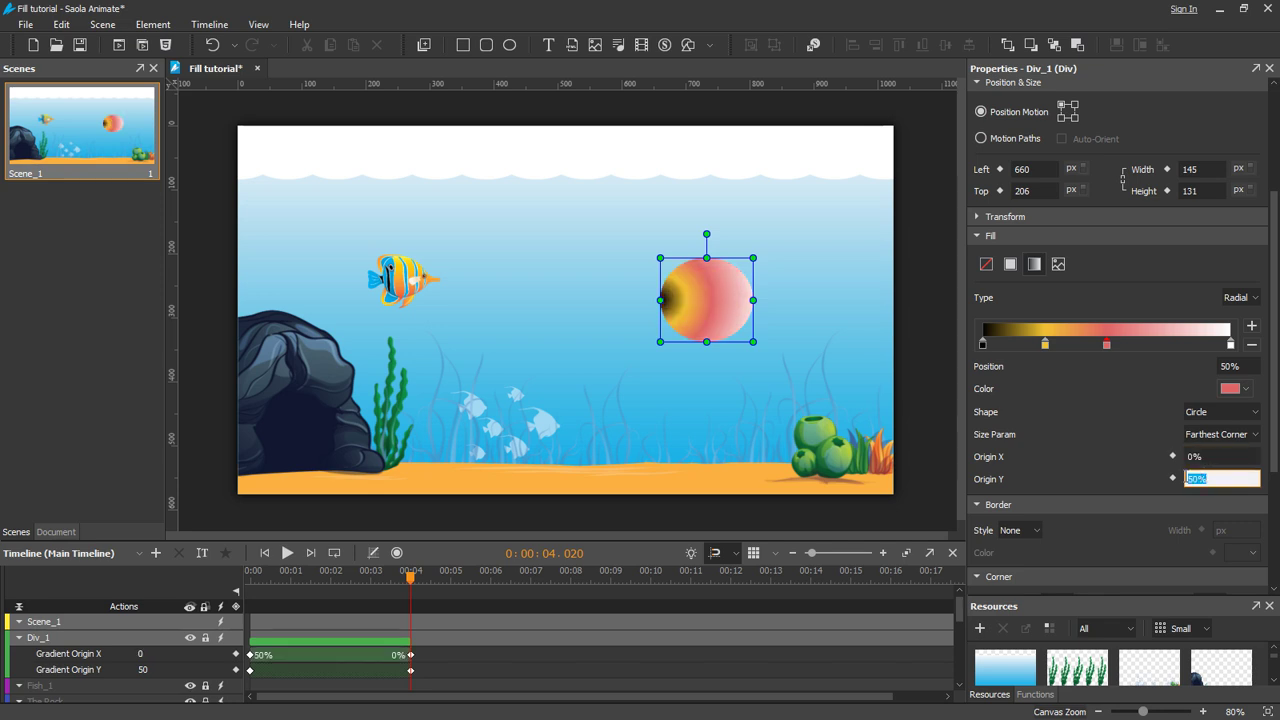
{"action": "type", "text": "0"}
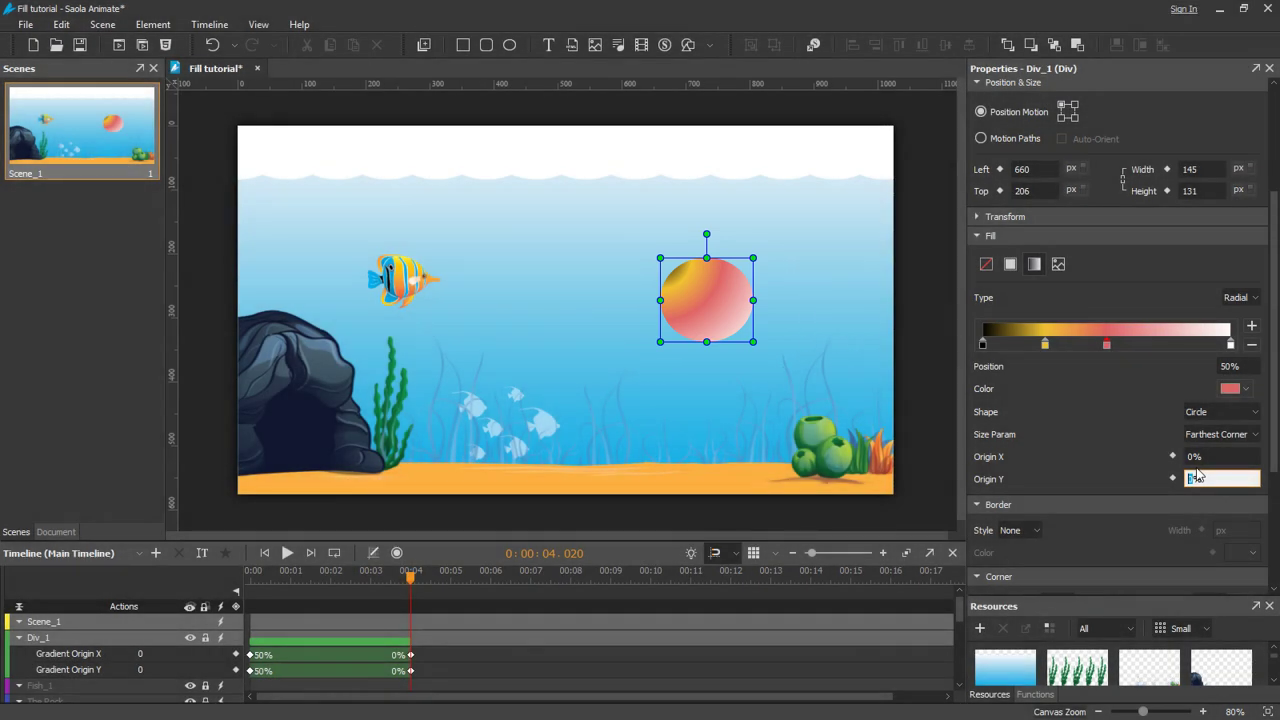
{"action": "left_click", "coordinate": [286, 553]}
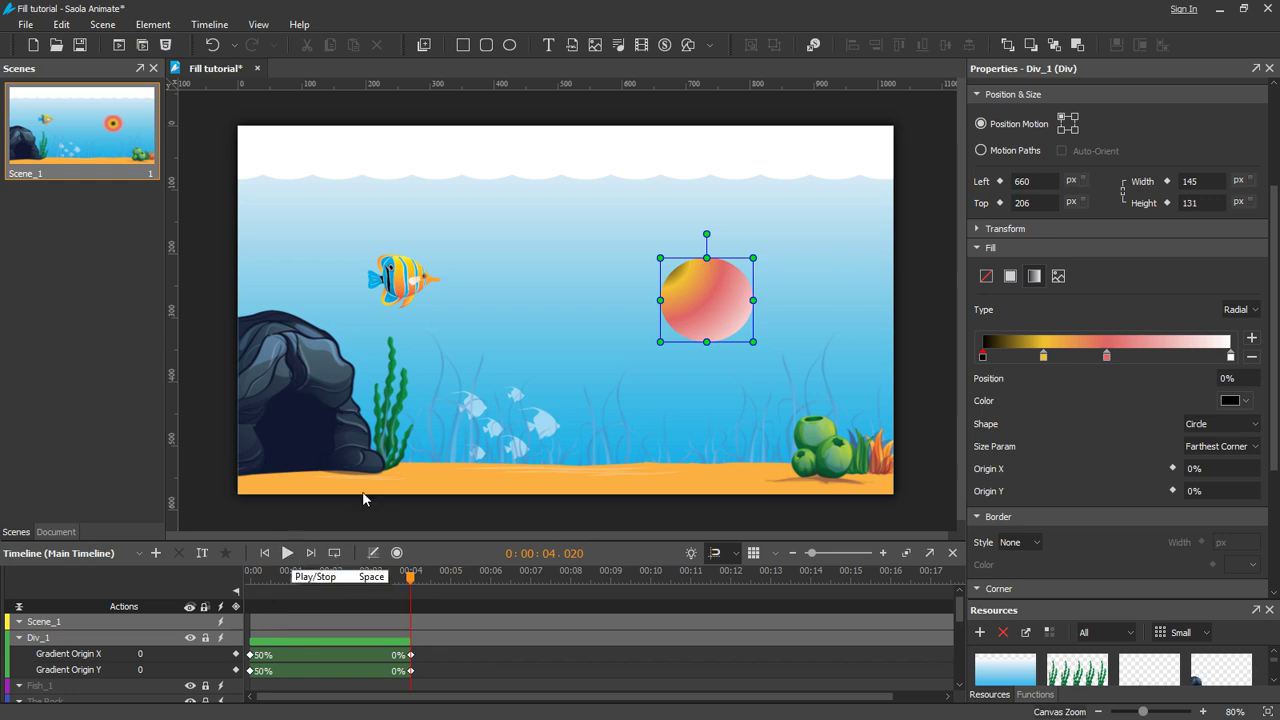
Switch the fill to an image using the striped fish from project resources
{"action": "left_click", "coordinate": [1059, 279]}
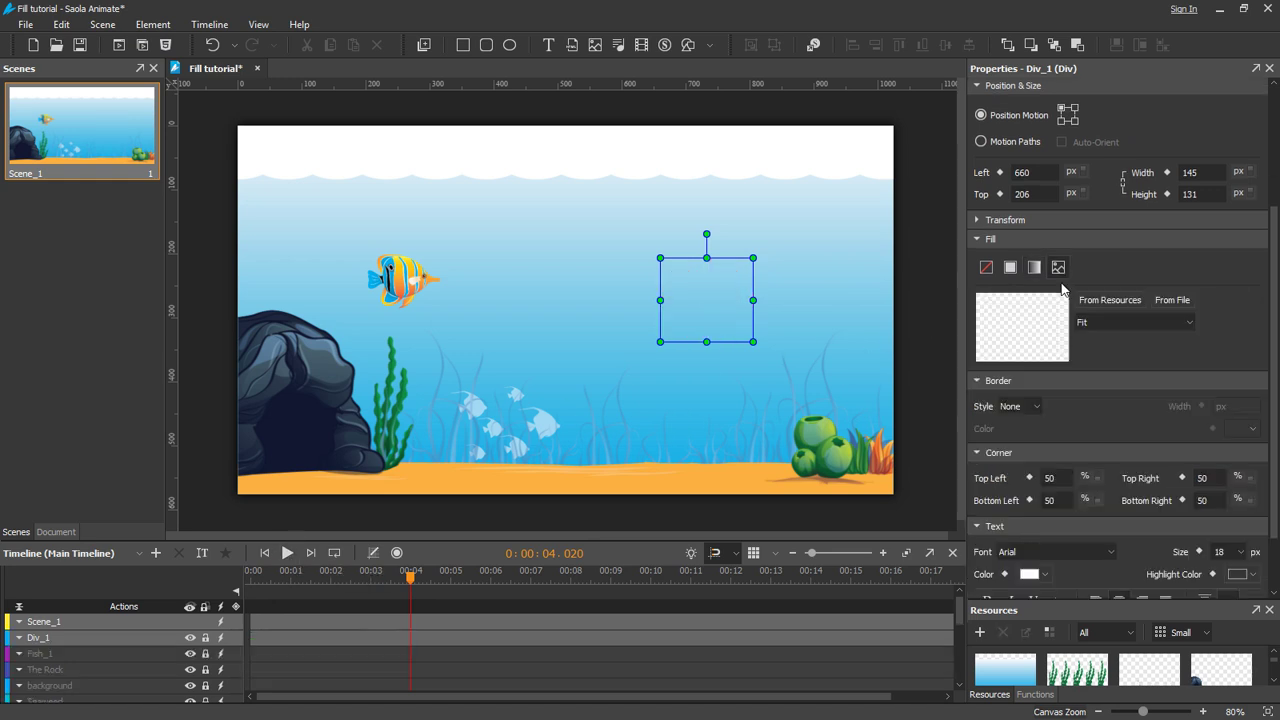
{"action": "left_click", "coordinate": [1112, 300]}
{"action": "left_click", "coordinate": [701, 331]}
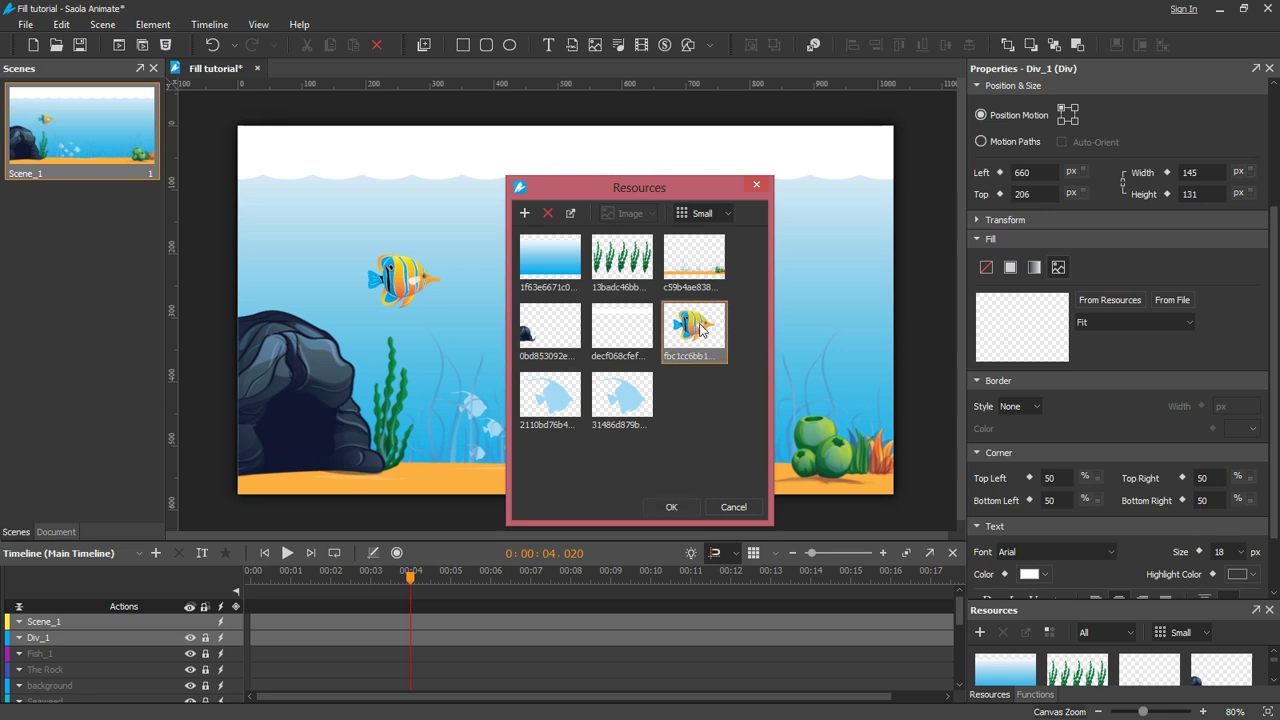
{"action": "left_click", "coordinate": [670, 506]}
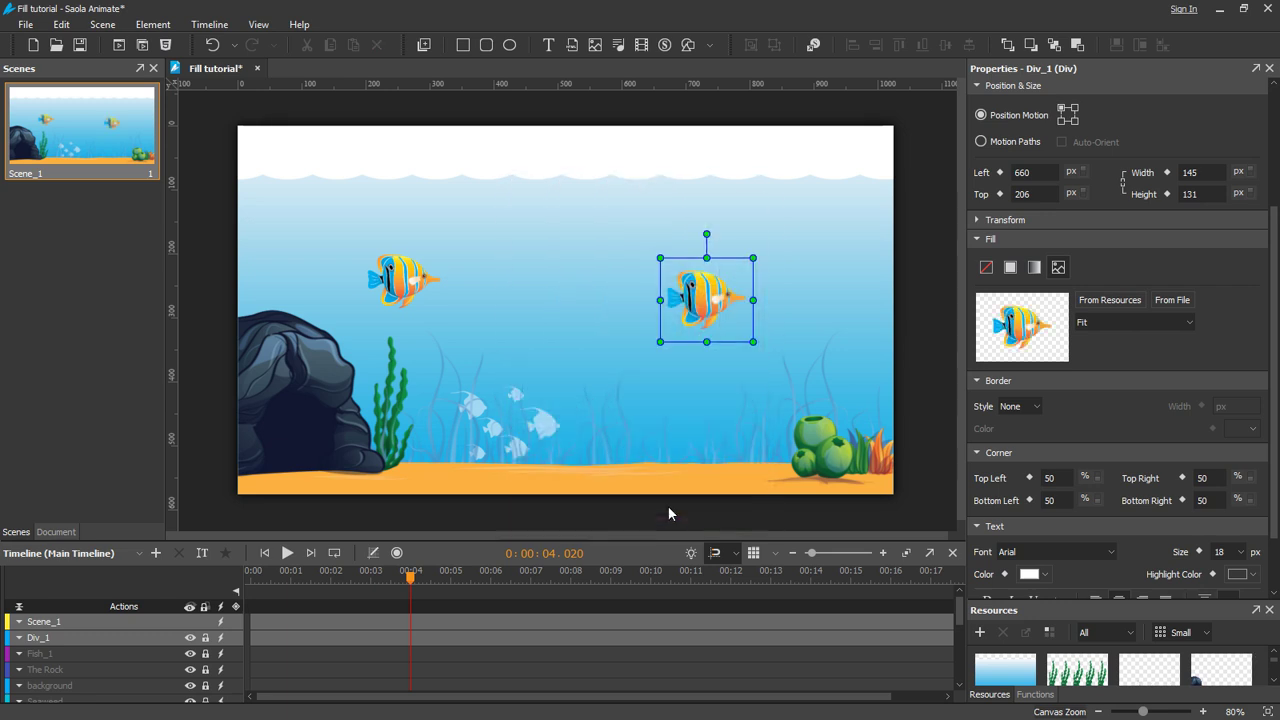
Replace the image fill with the orange-red fish picture loaded from disk
{"action": "left_click", "coordinate": [1171, 302]}
{"action": "left_click", "coordinate": [250, 245]}
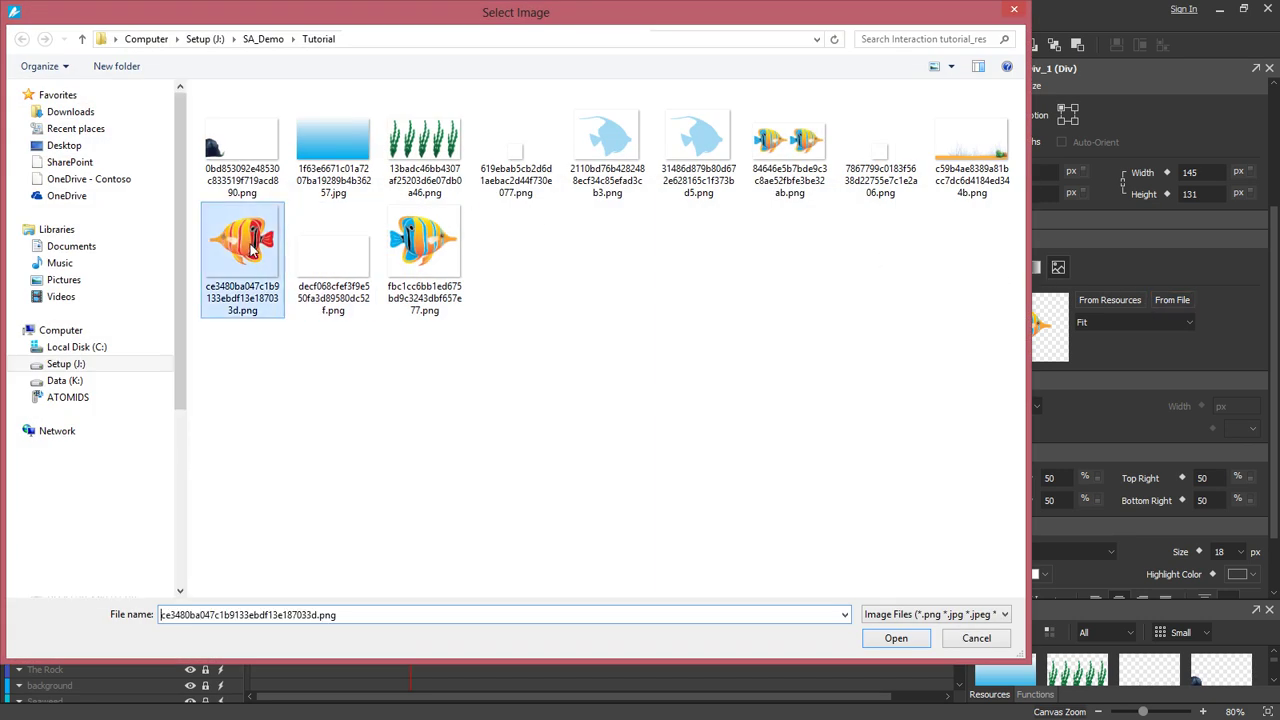
{"action": "left_click", "coordinate": [896, 638]}
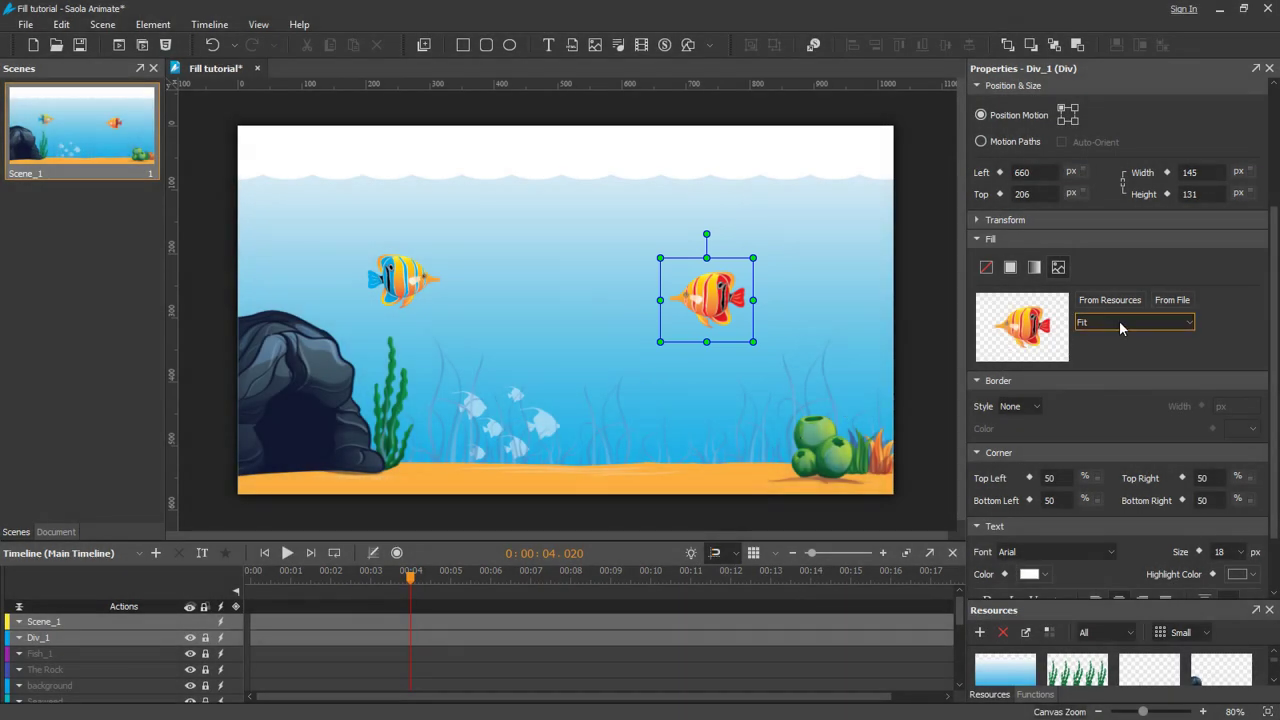
Switch the fish image fill through Stretch, Center and Fit modes
{"action": "left_click", "coordinate": [1119, 321]}
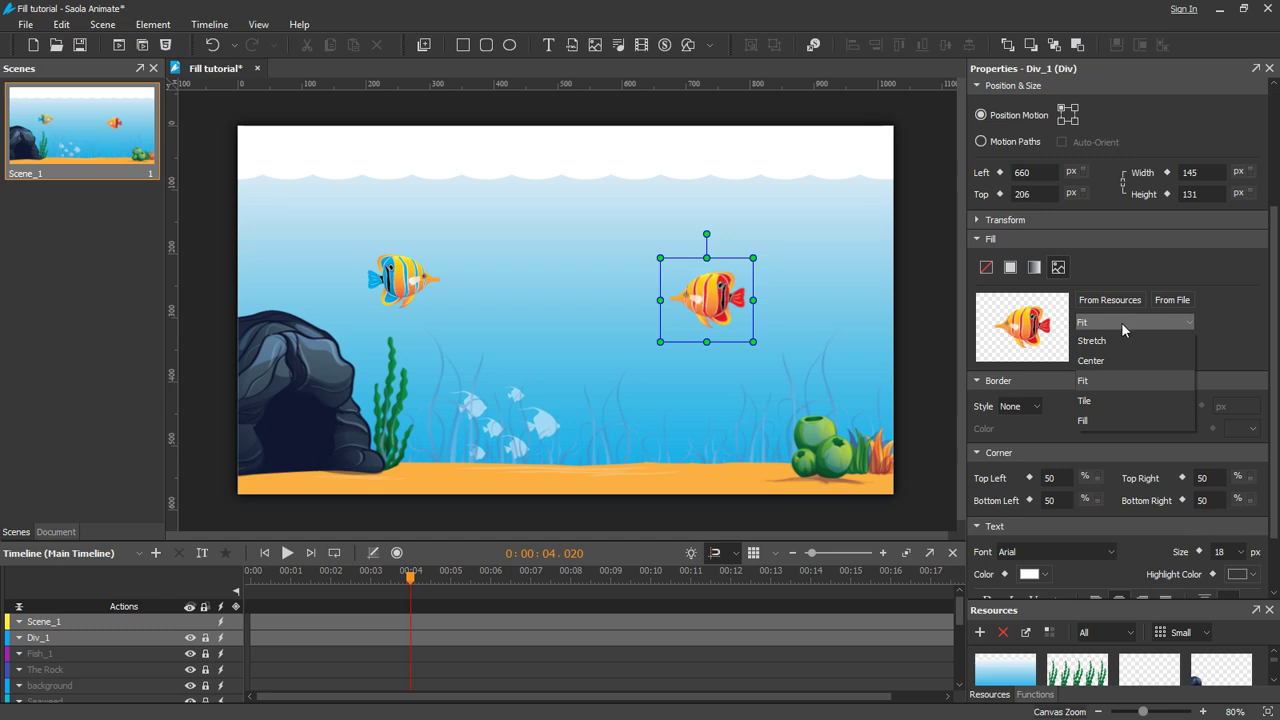
{"action": "left_click", "coordinate": [1124, 338]}
{"action": "left_click", "coordinate": [1120, 326]}
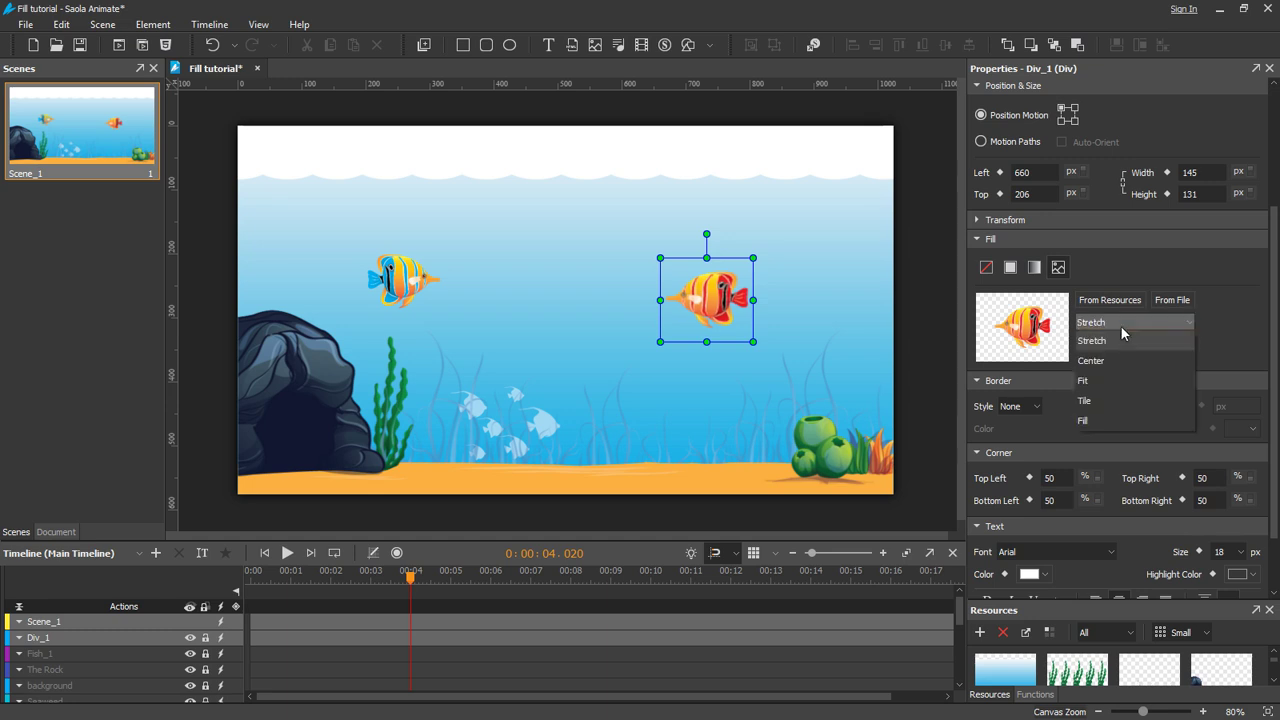
{"action": "left_click", "coordinate": [1105, 359]}
{"action": "left_click", "coordinate": [1109, 326]}
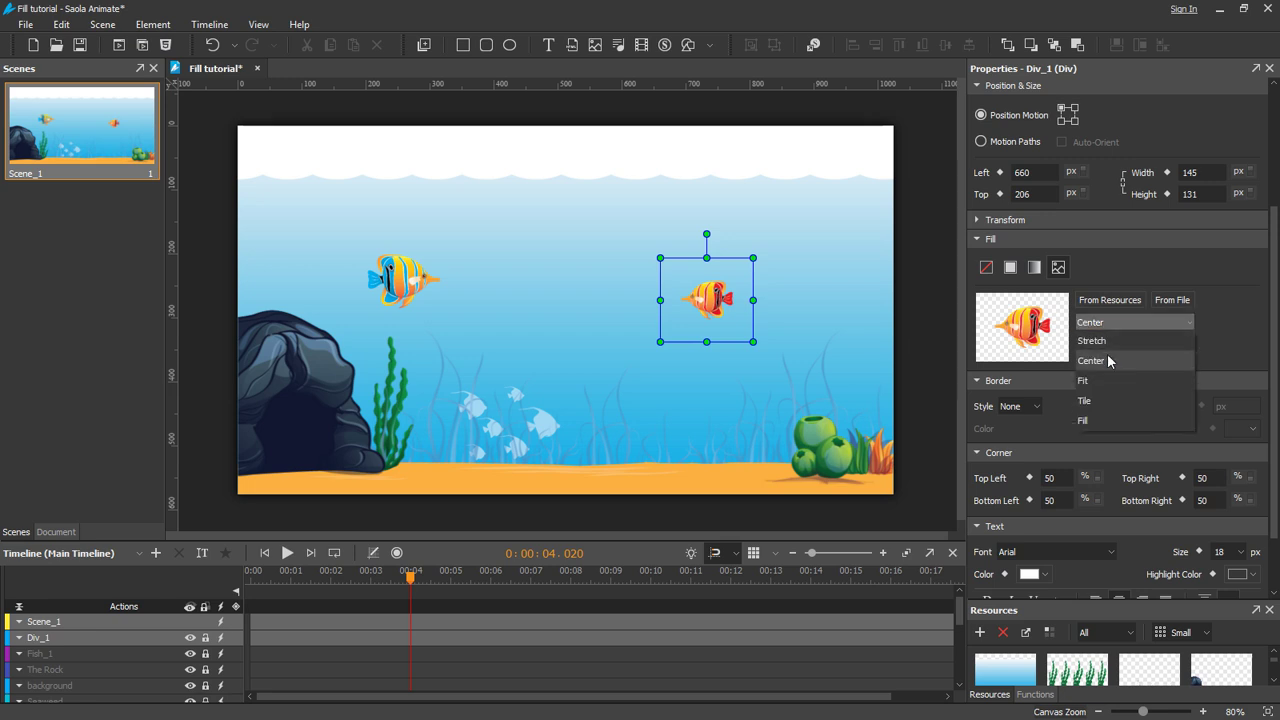
{"action": "left_click", "coordinate": [1107, 380]}
Tile the fish in an enlarged box, try Fill, shrink to 141 × 125 px, and finish on Center
{"action": "left_click", "coordinate": [1105, 327]}
{"action": "left_click", "coordinate": [1108, 401]}
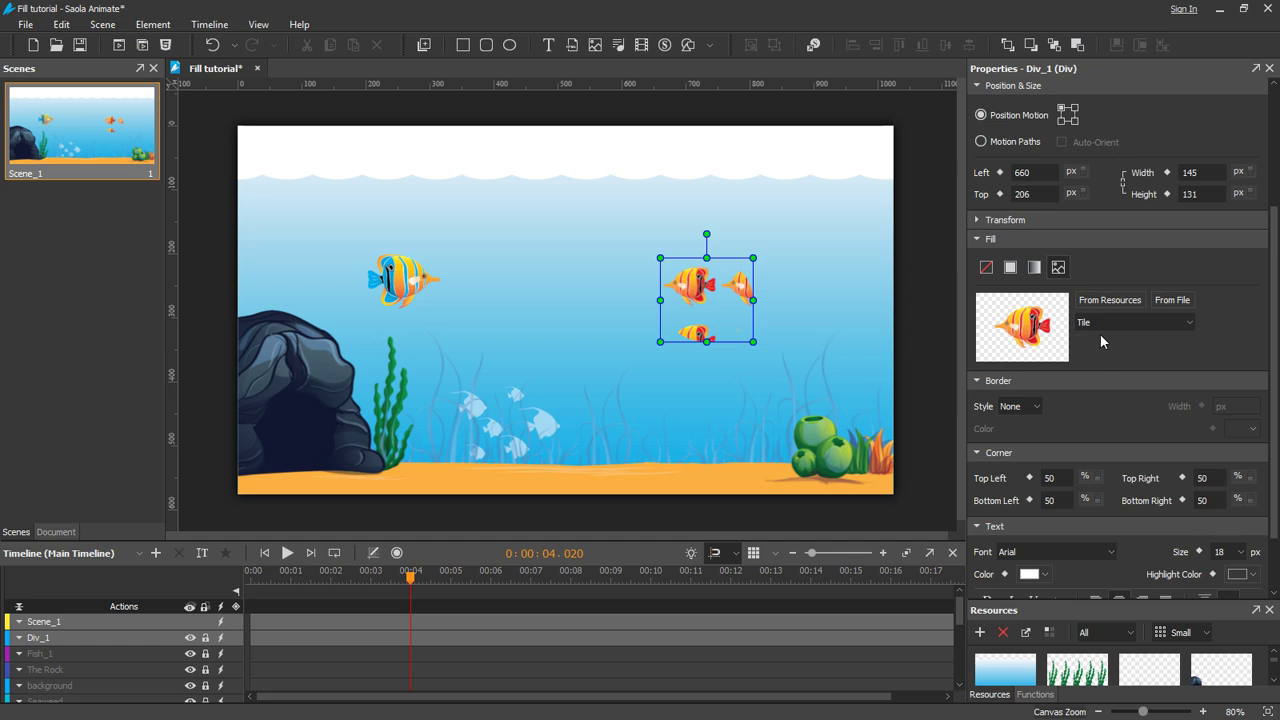
{"action": "left_click_drag", "start_coordinate": [756, 349], "coordinate": [788, 381]}
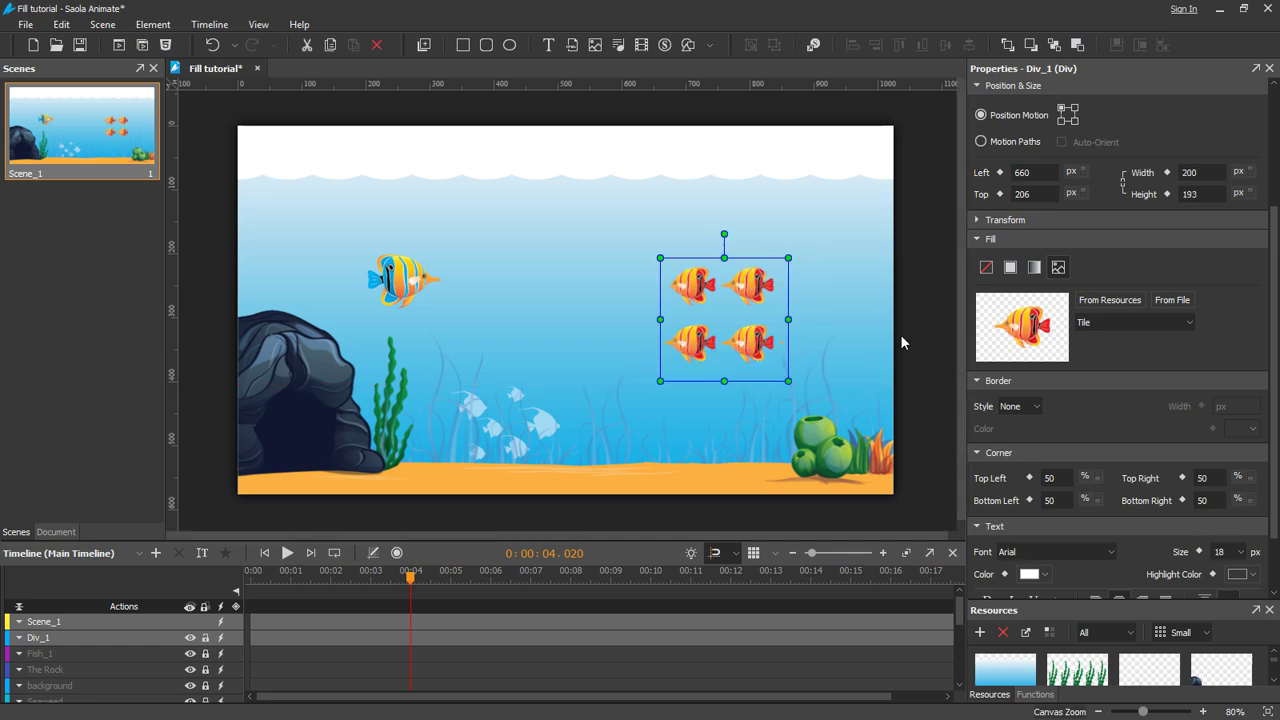
{"action": "left_click", "coordinate": [1124, 321]}
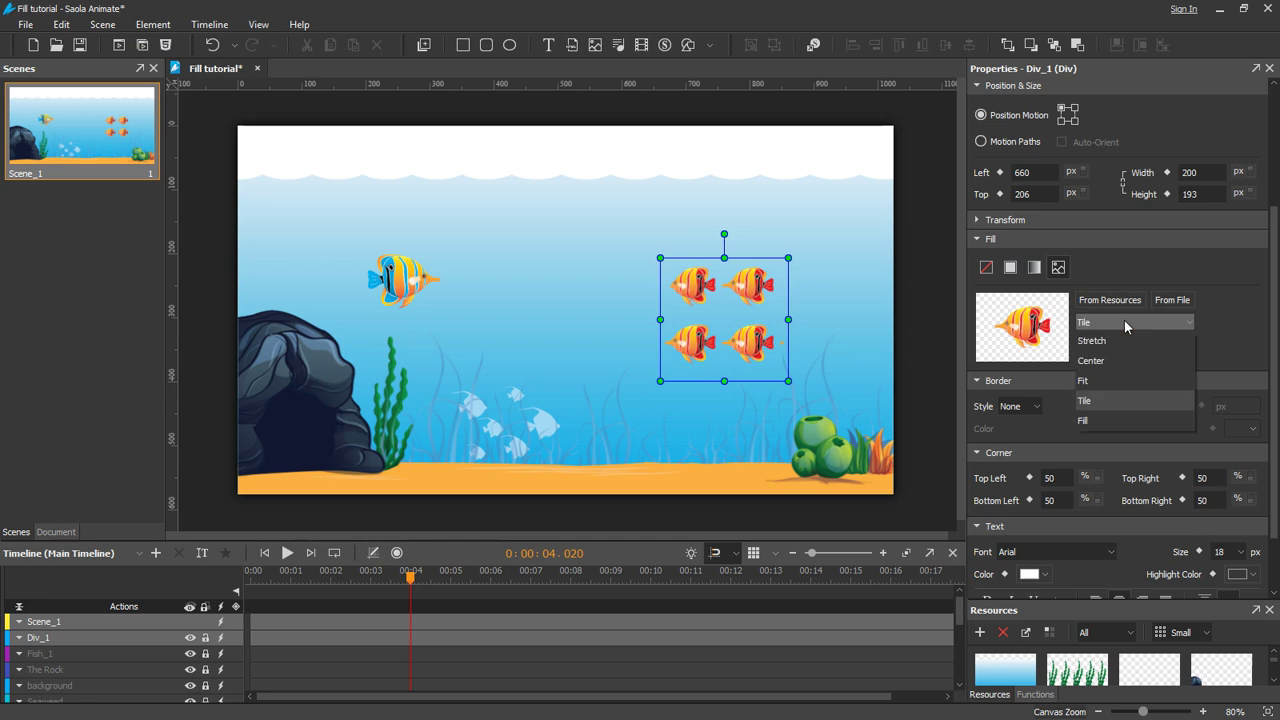
{"action": "left_click", "coordinate": [1100, 421]}
{"action": "left_click_drag", "start_coordinate": [790, 380], "coordinate": [750, 338]}
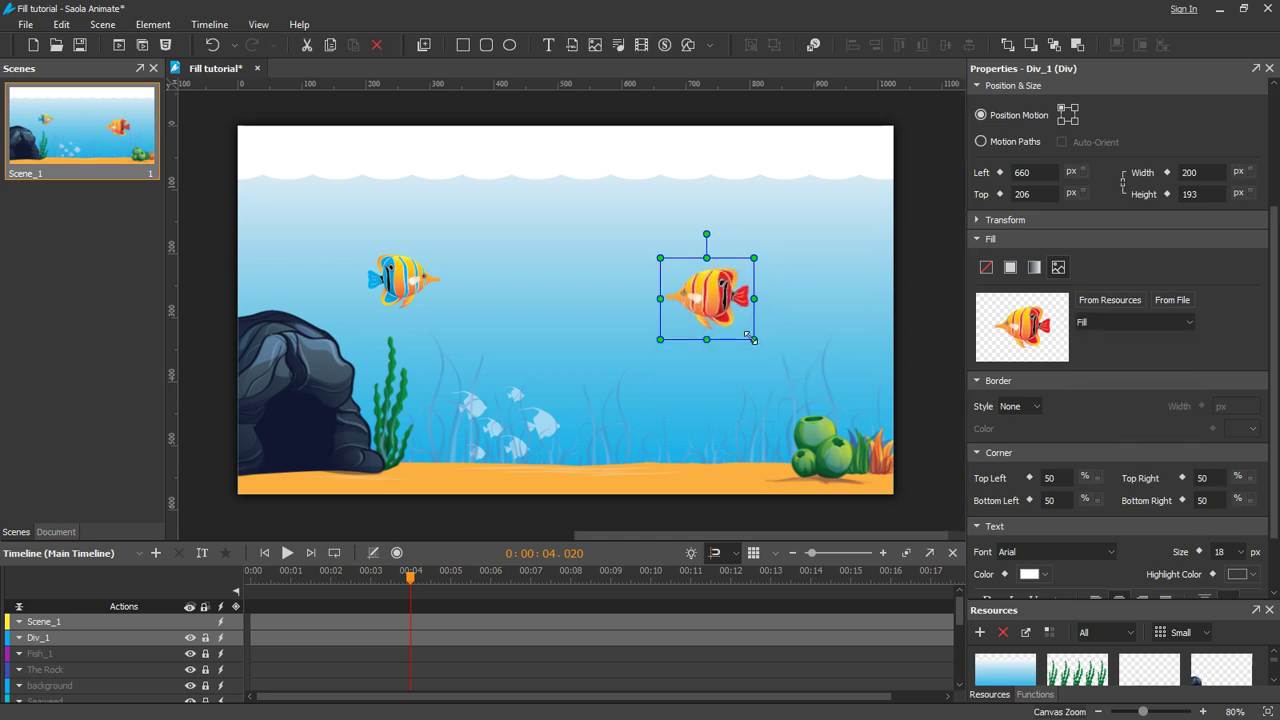
{"action": "left_click", "coordinate": [1120, 321]}
{"action": "left_click", "coordinate": [1112, 361]}
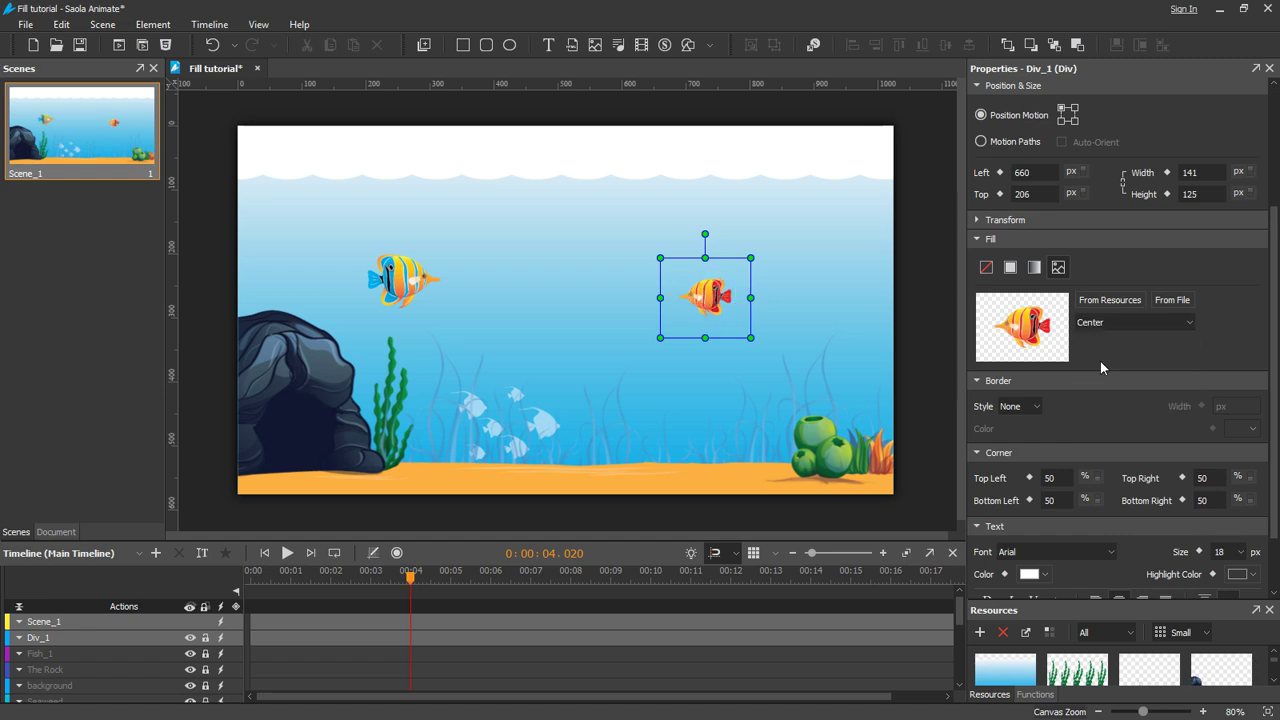
Set Div_1's fill to No Fill, leaving the box empty and transparent
{"action": "left_click", "coordinate": [986, 268]}
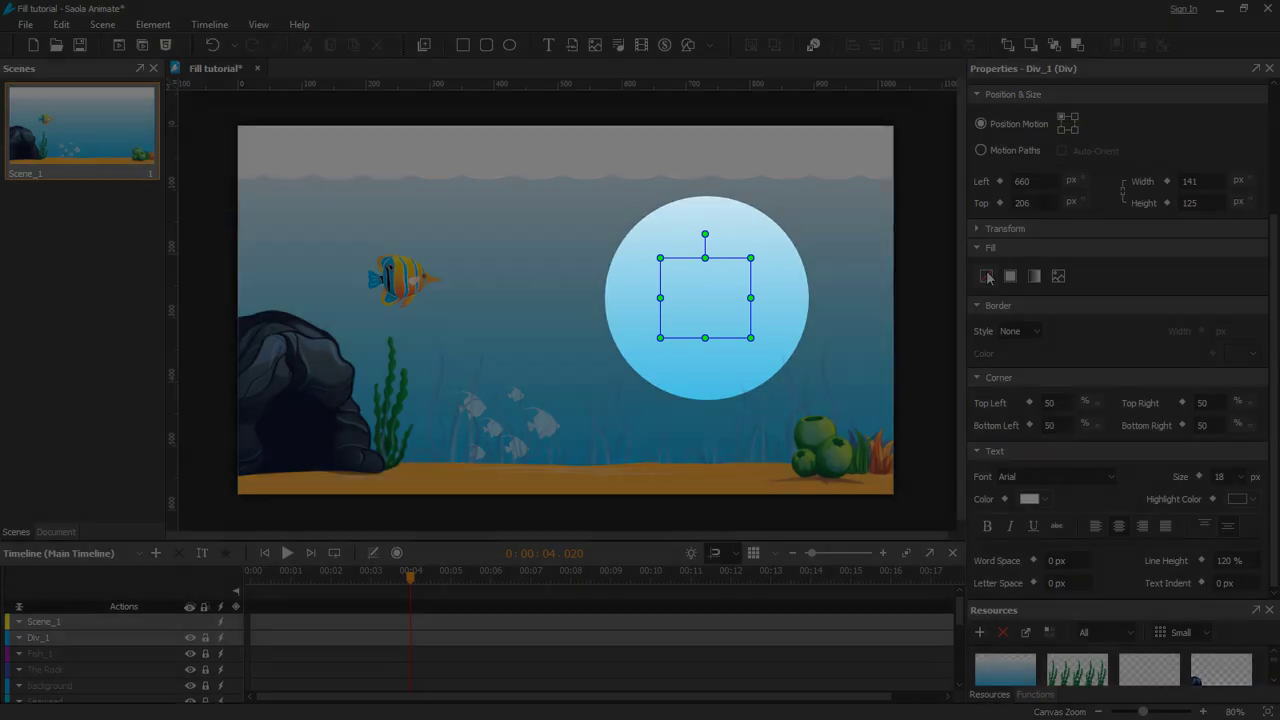